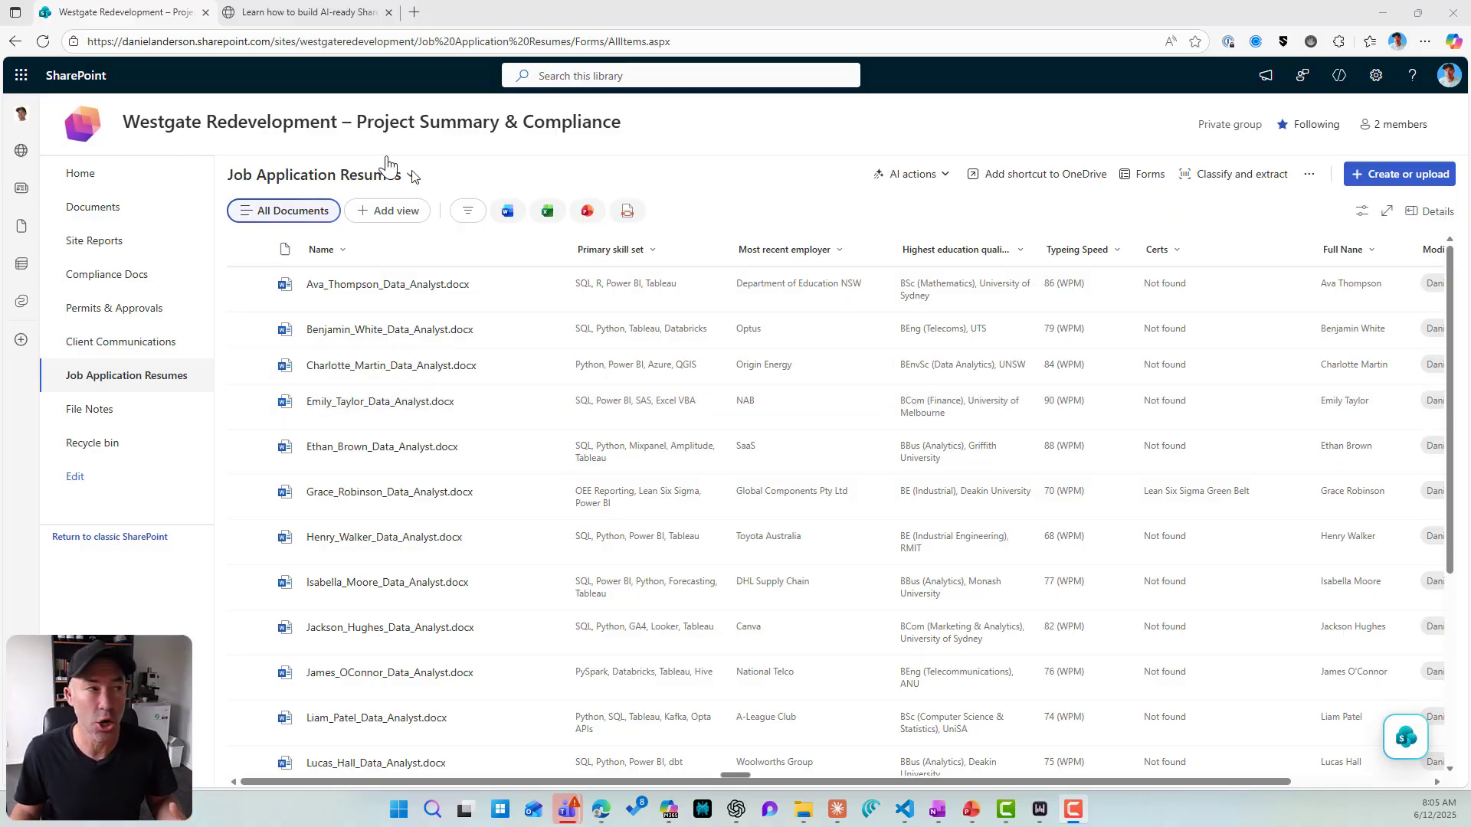
Switch to the Copilot Ready Libraries course page and scroll to its six What You'll Learn modules
click(334, 14)
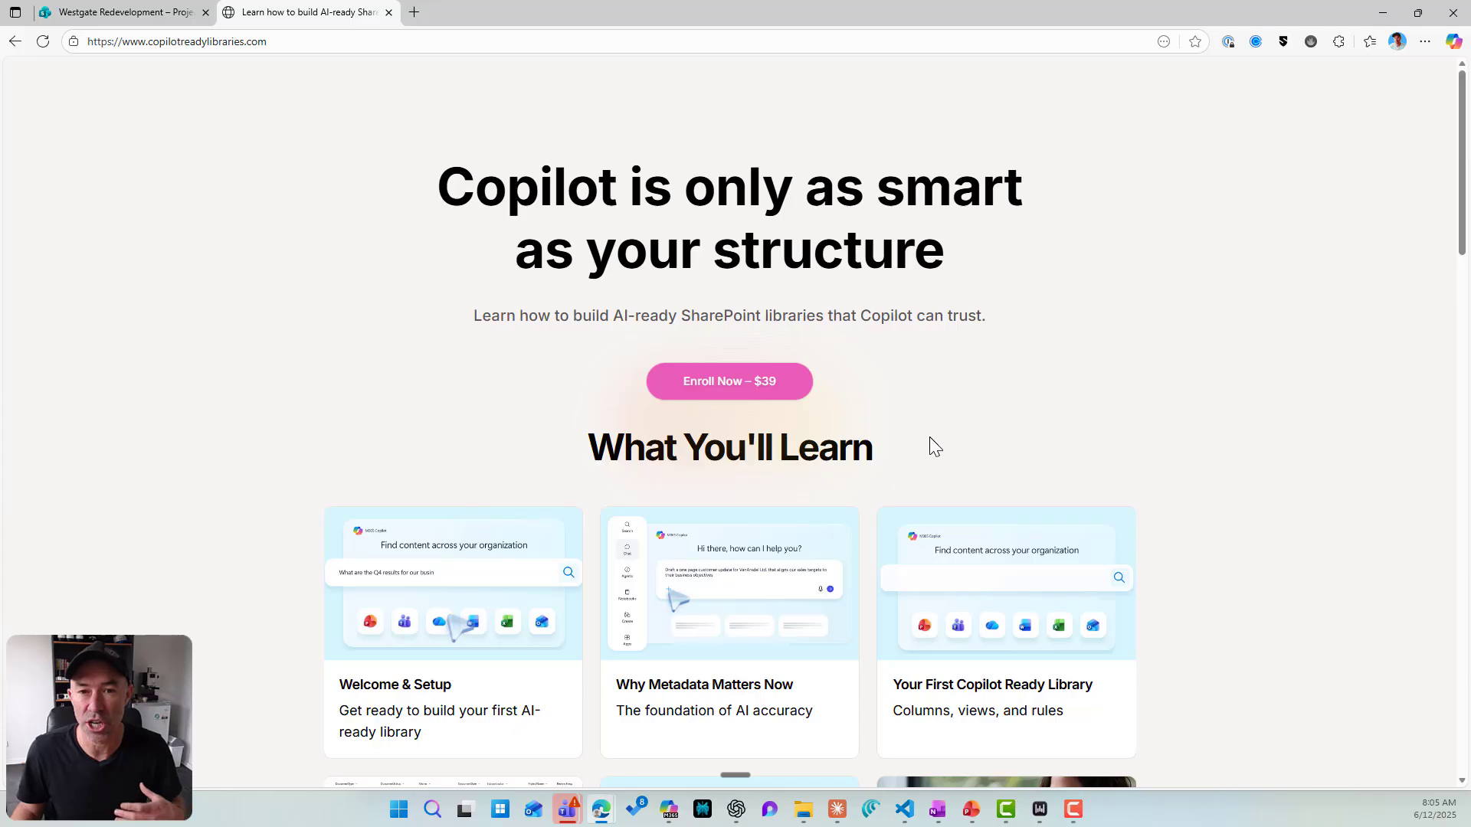
scroll(930, 437, down, 8)
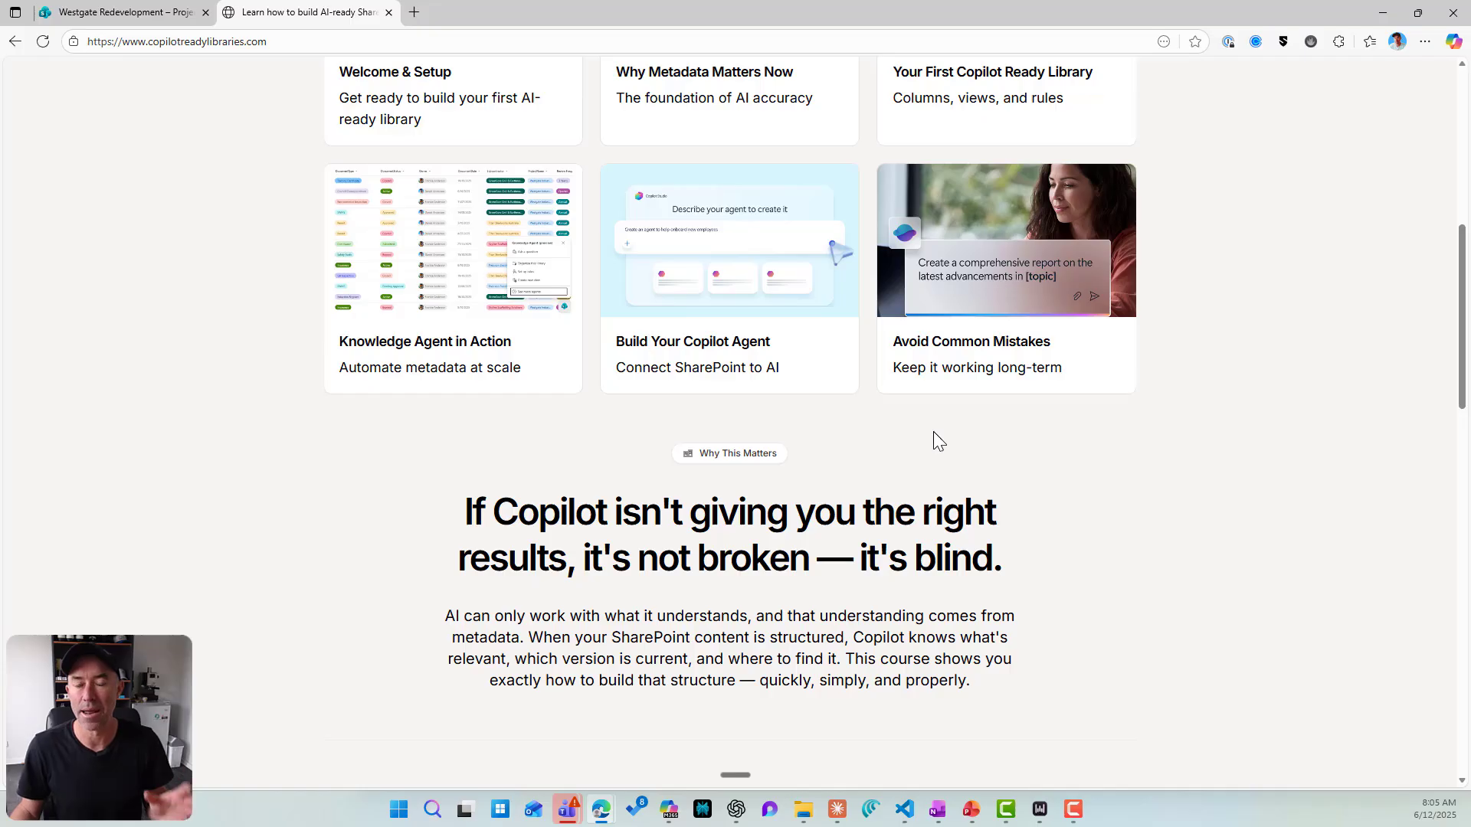
scroll(627, 275, up, 4)
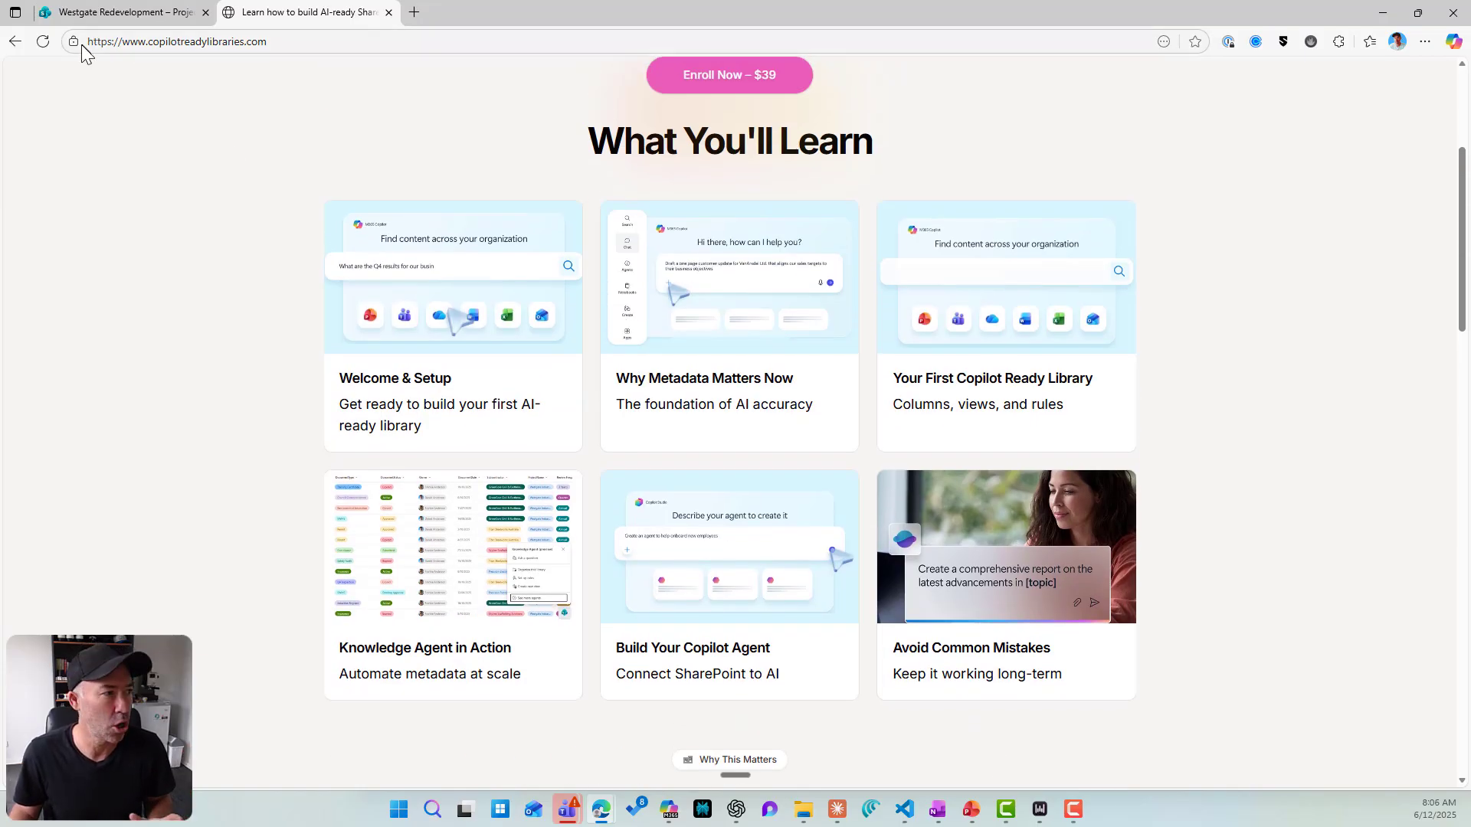
In SharePoint Documents, select the Microsoft 365 Tenant Health & Status Review file and bring up its AI actions list
click(108, 12)
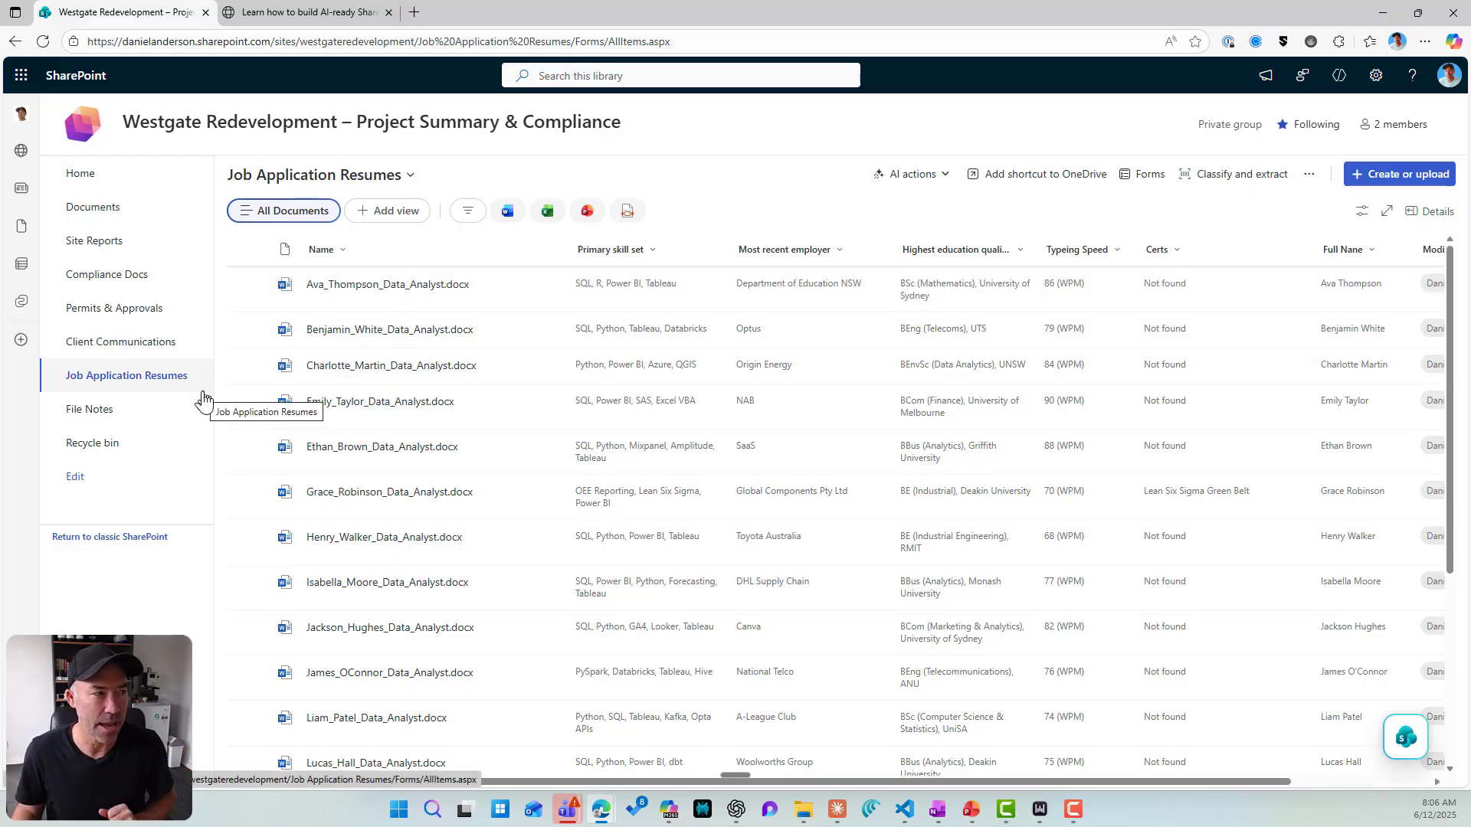
click(112, 210)
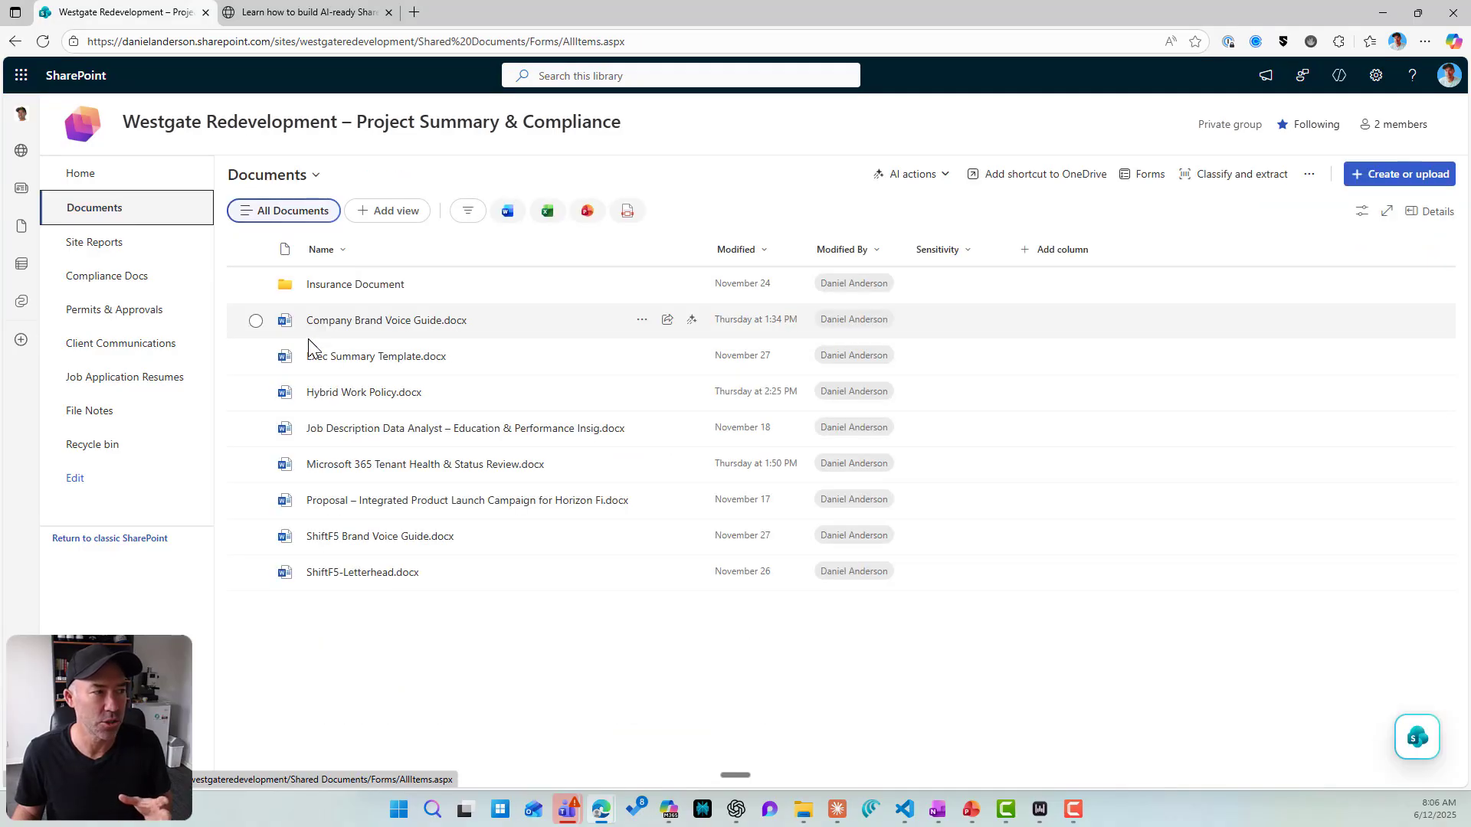
click(256, 465)
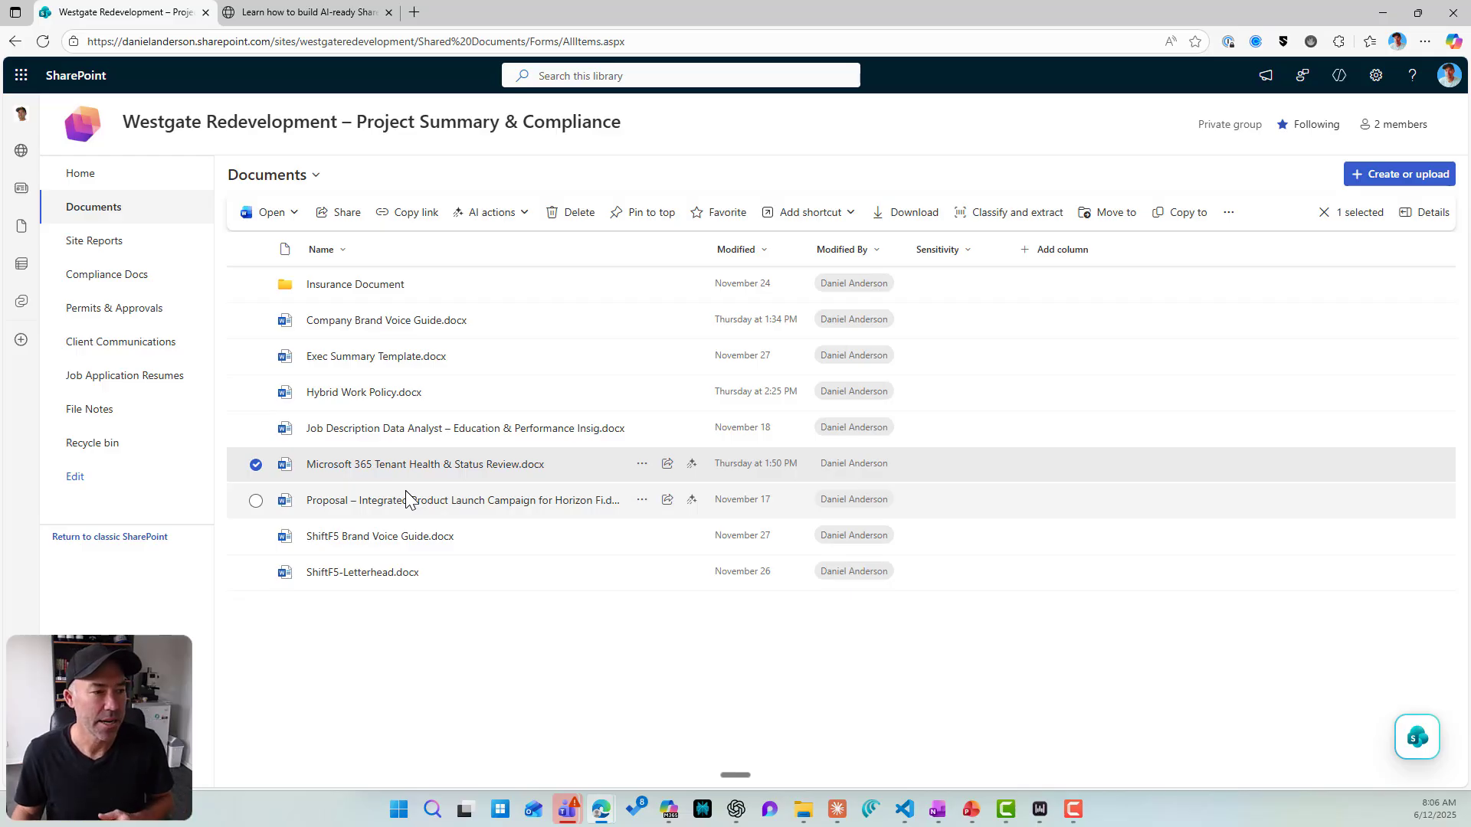
click(696, 472)
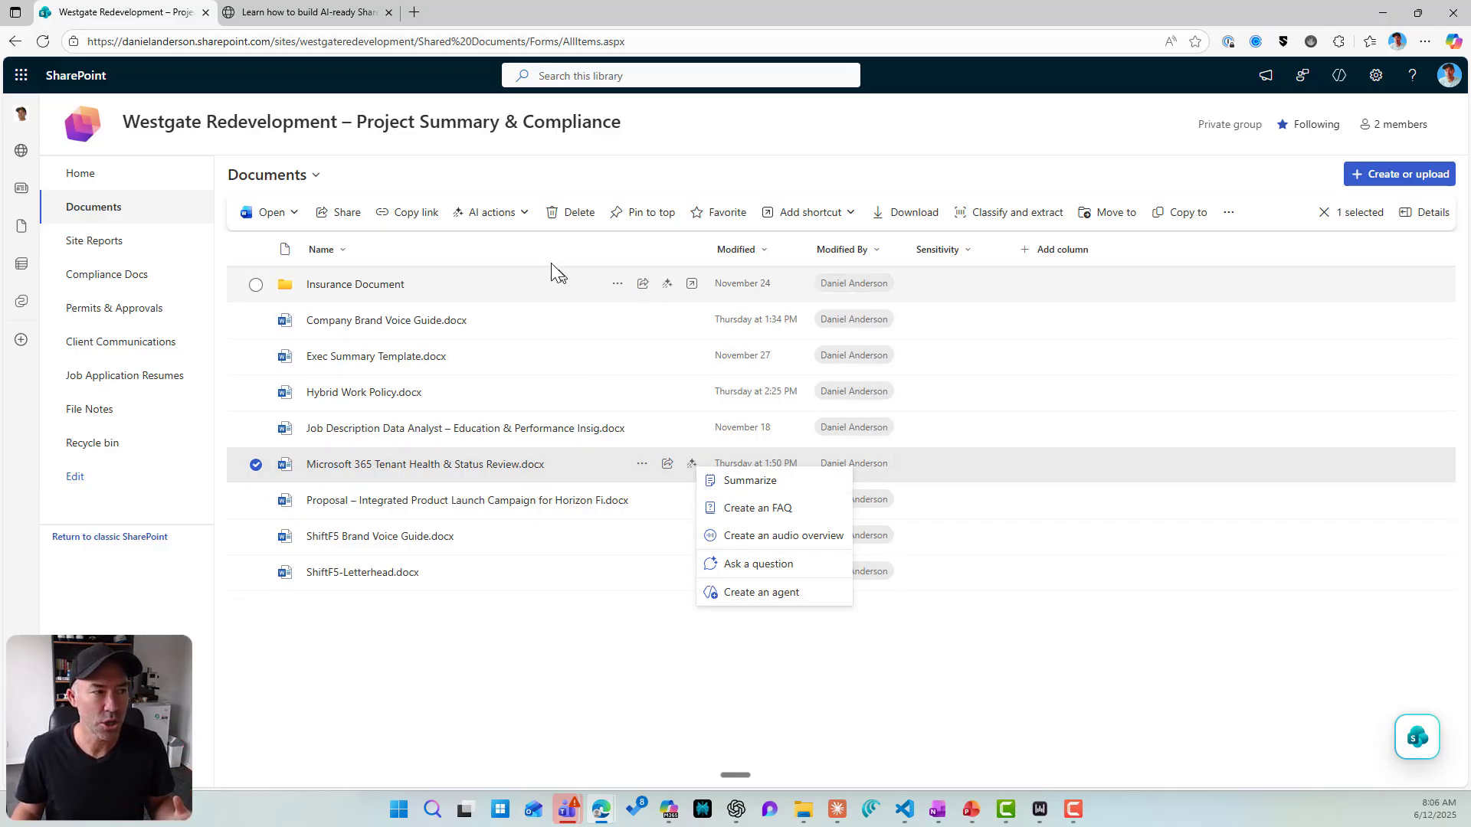
click(506, 220)
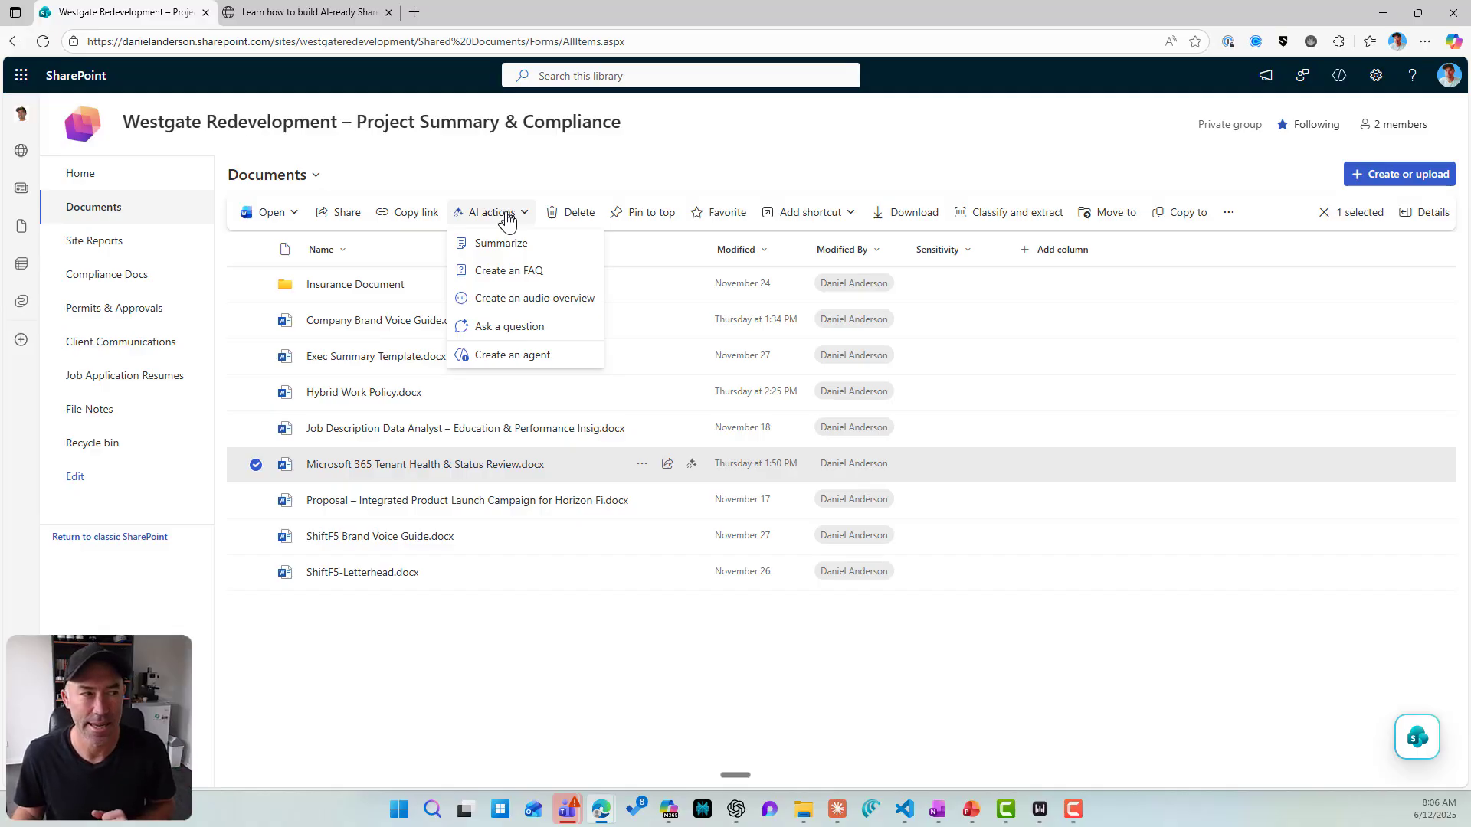
Summarize the Tenant Health report, carry the summary into a Knowledge Agent chat, then close it
click(498, 244)
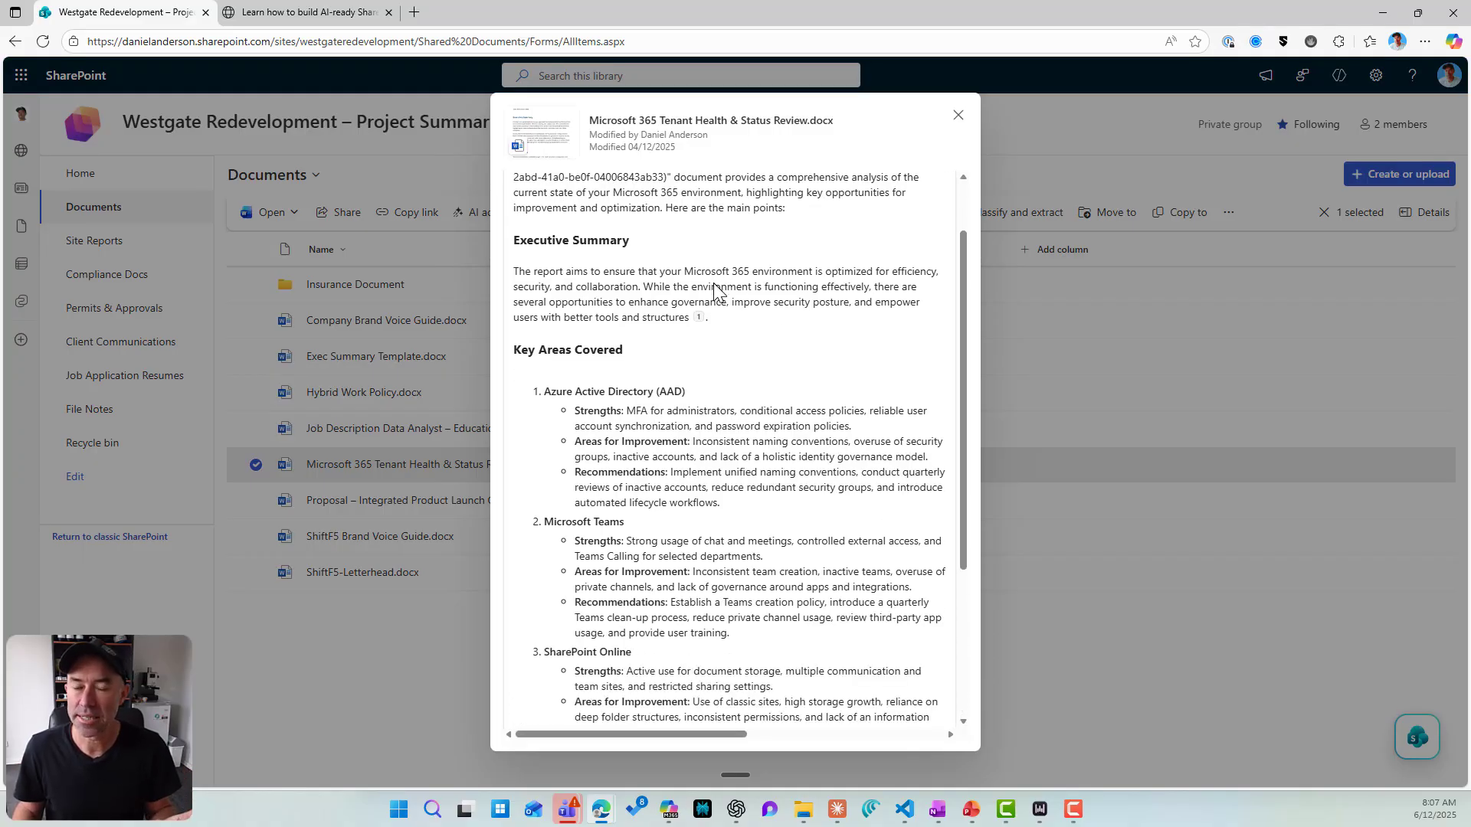
scroll(715, 289, down, 5)
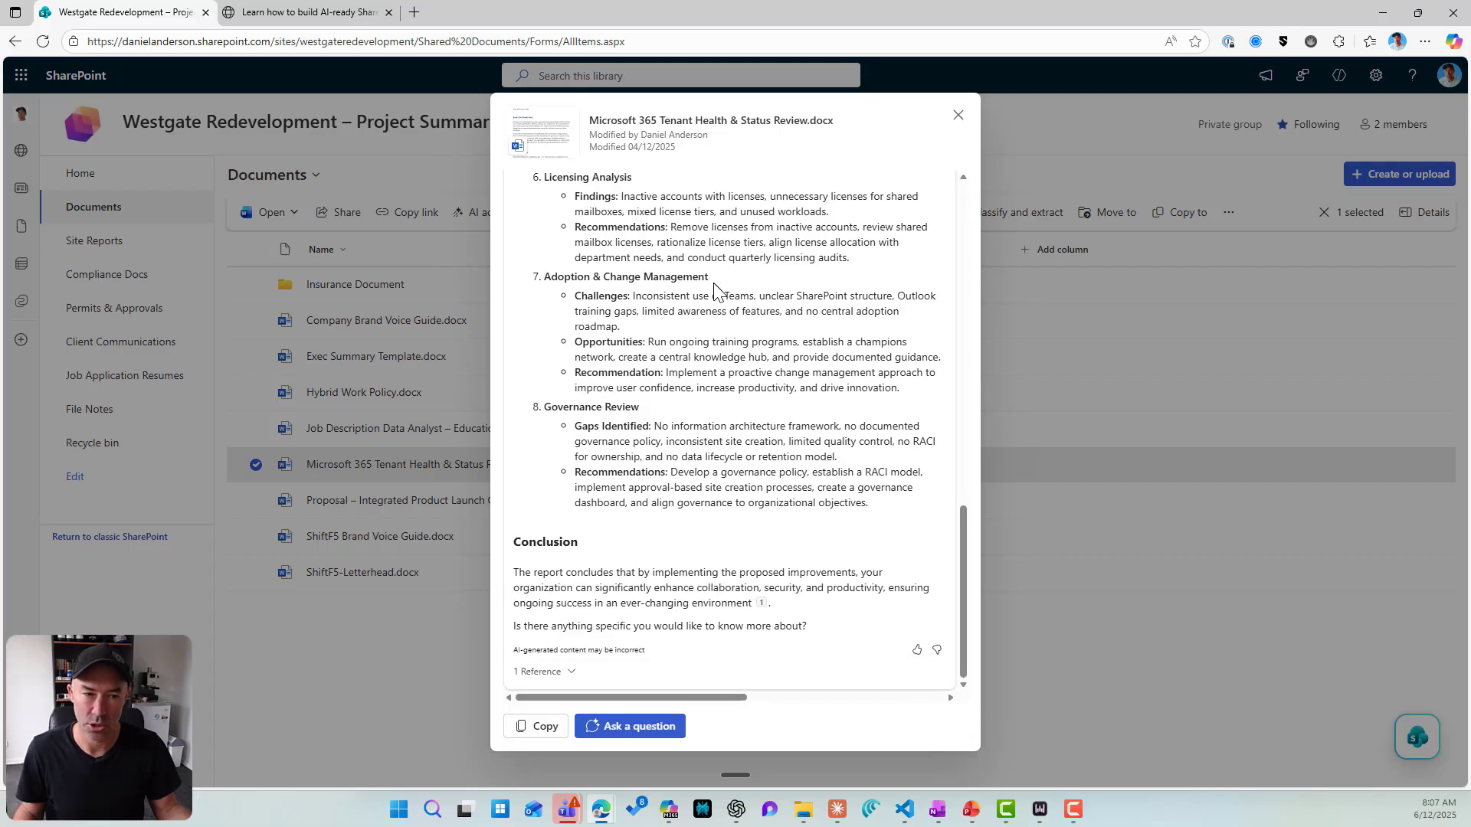
click(630, 729)
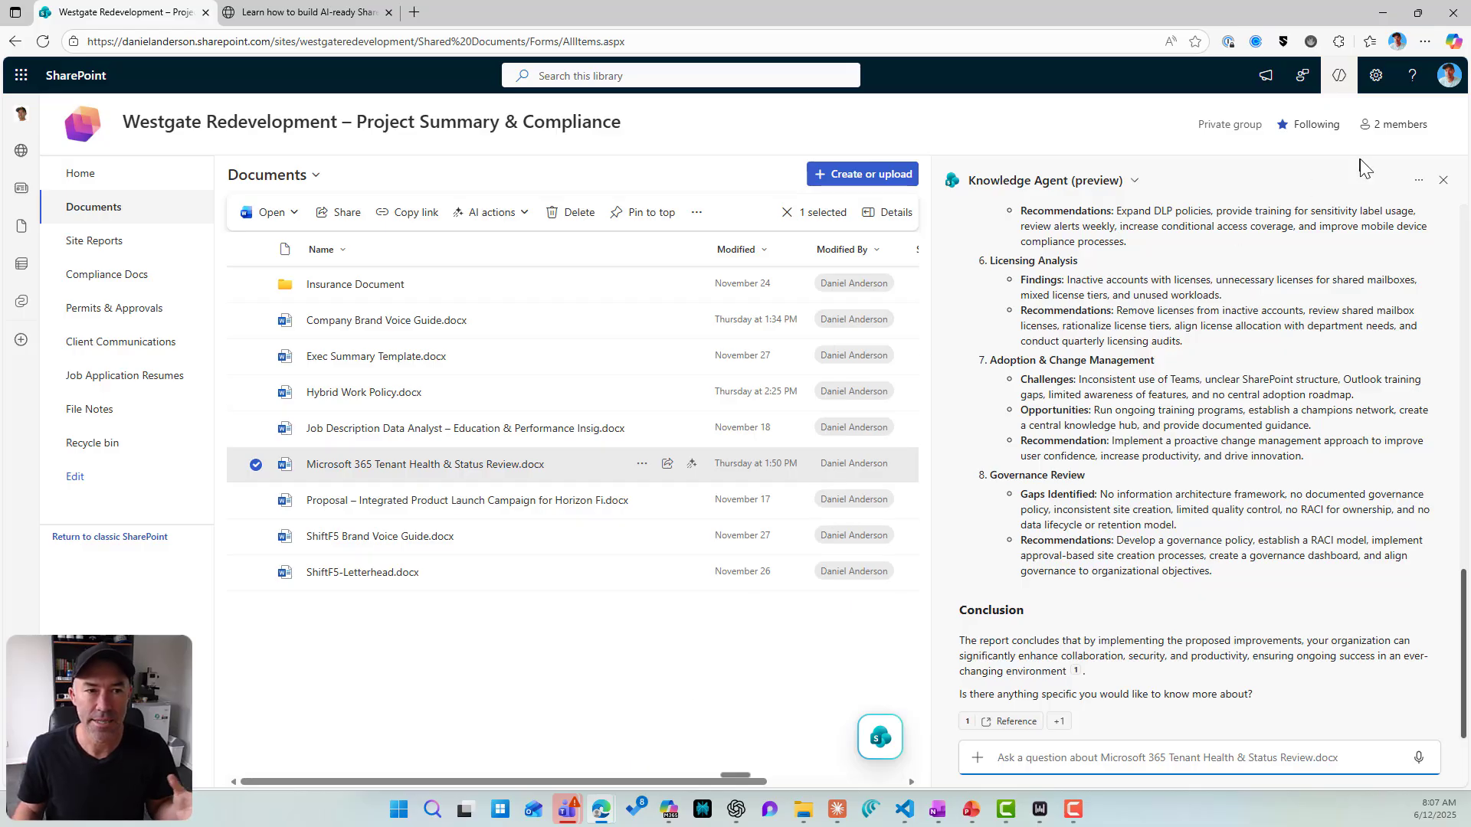
click(1443, 181)
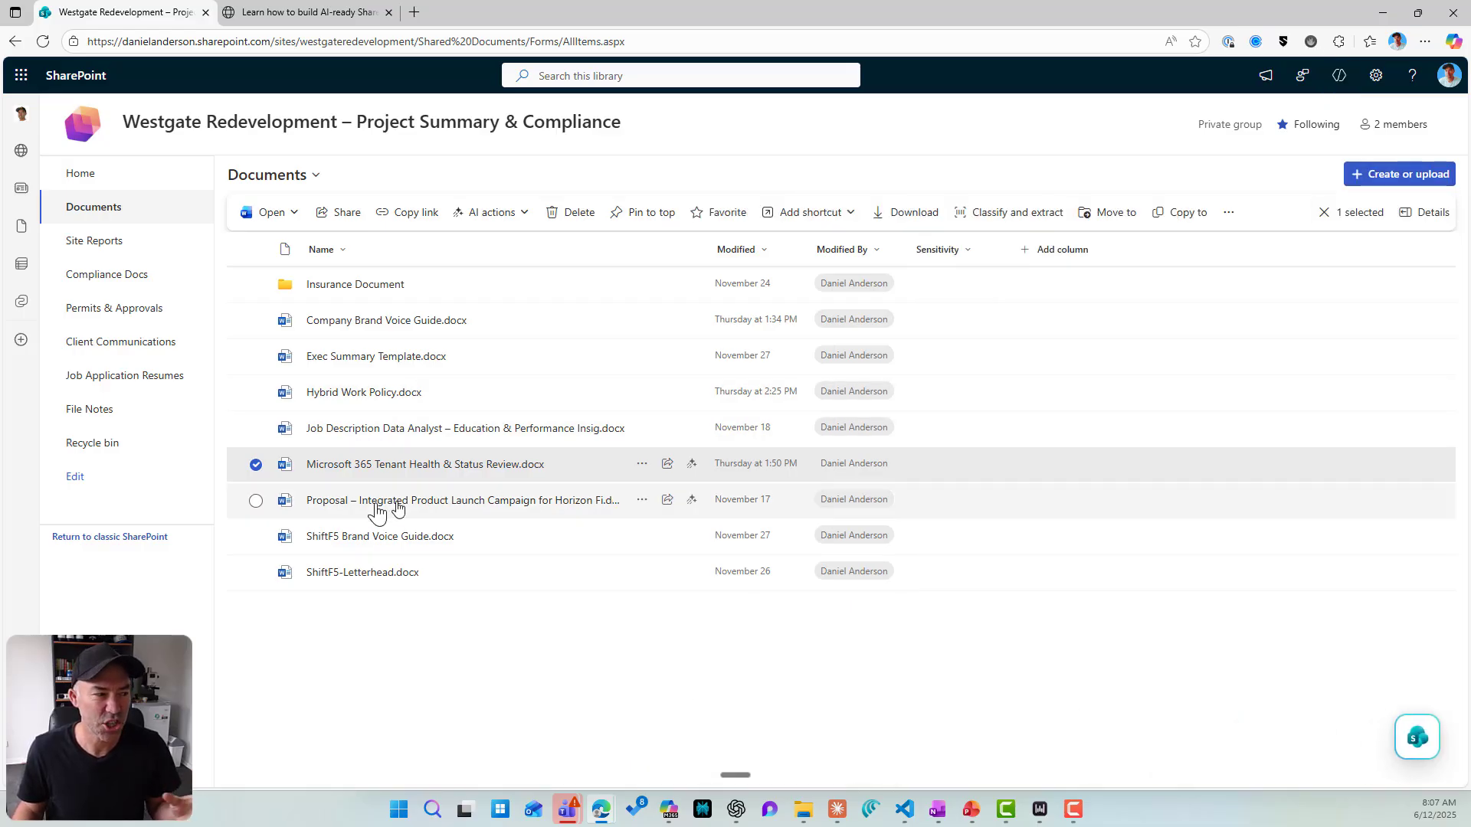
click(487, 212)
click(527, 271)
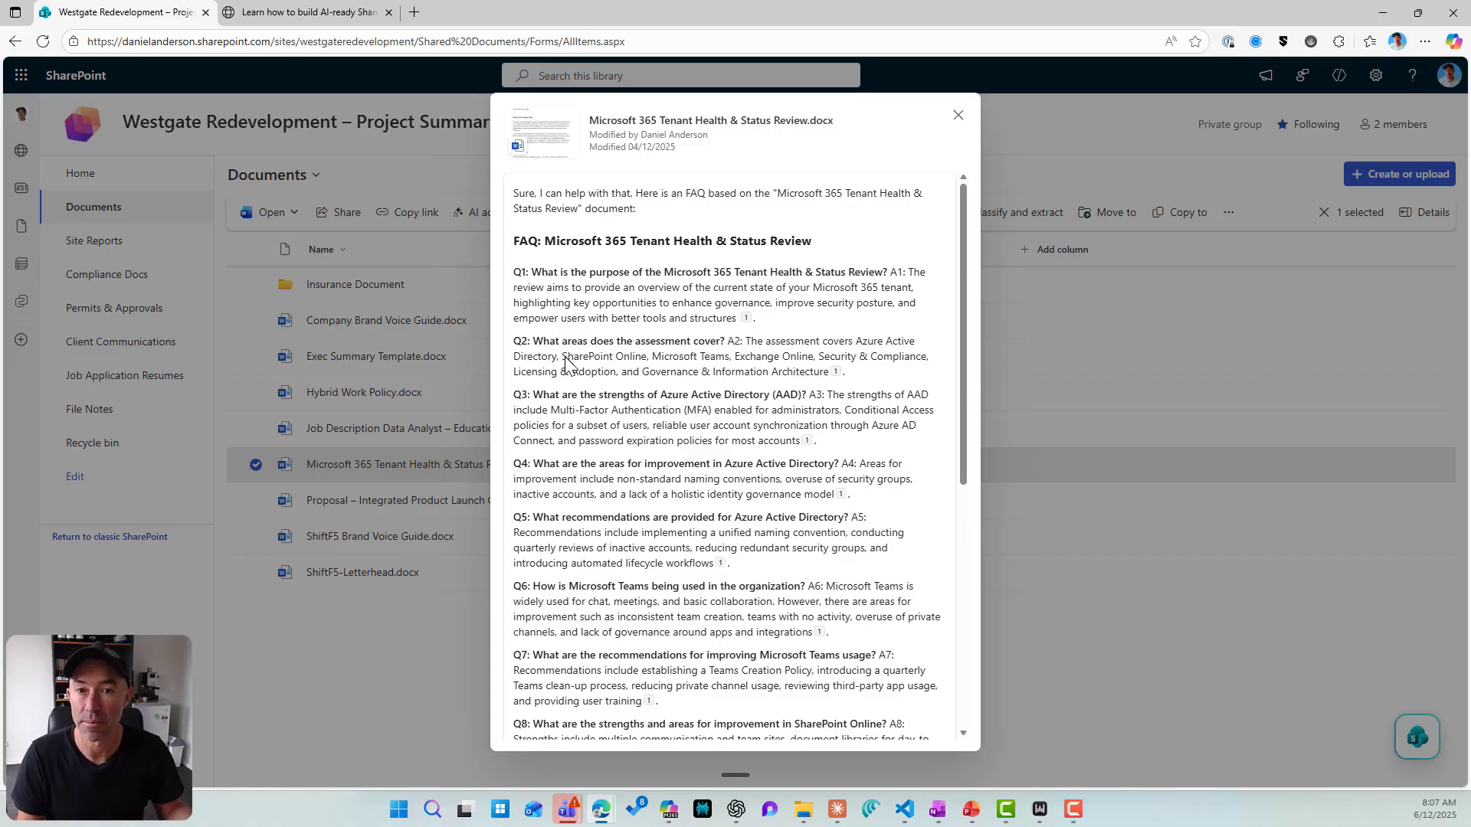
scroll(629, 379, down, 10)
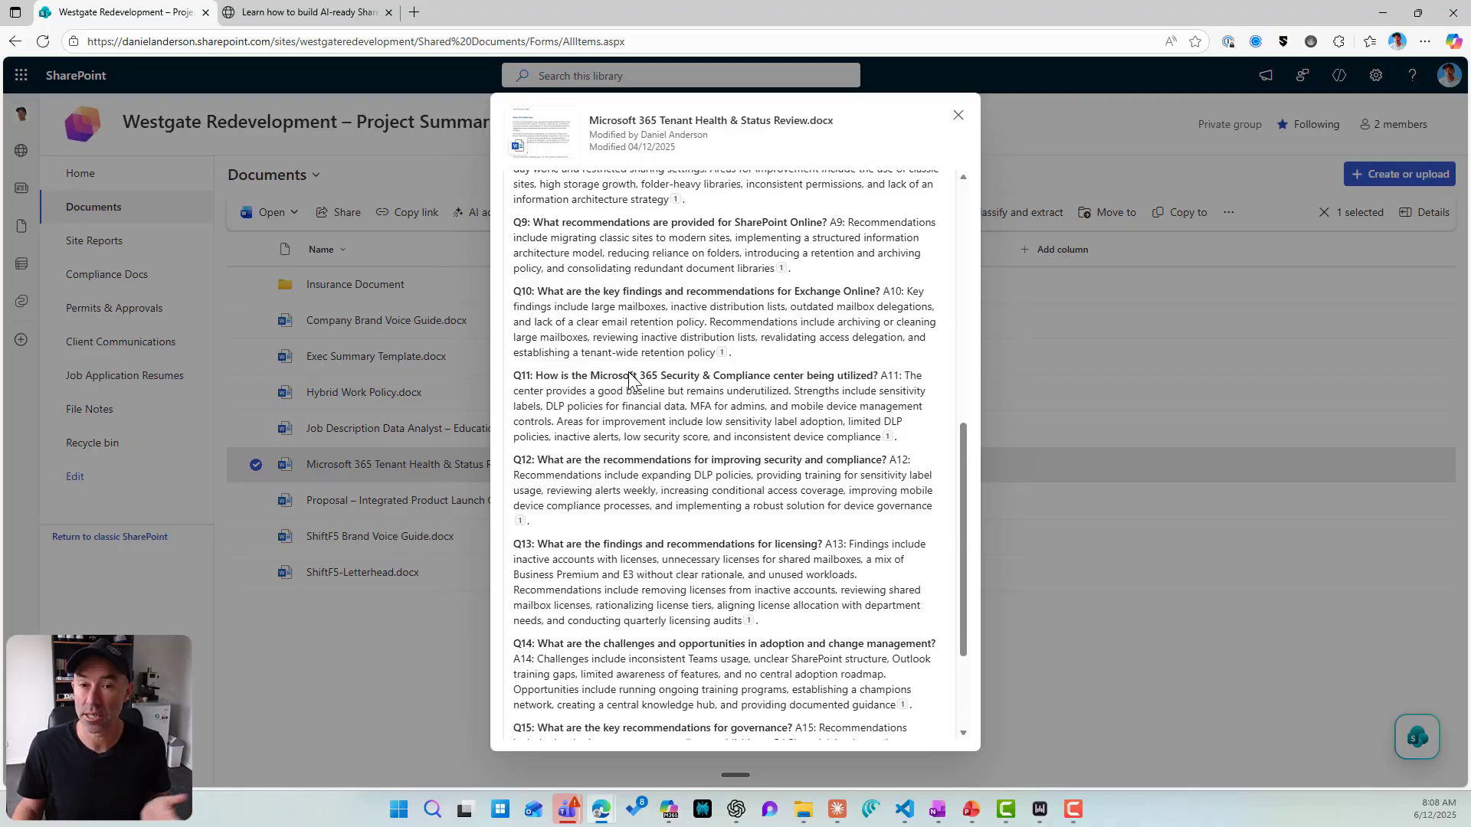
scroll(629, 380, down, 4)
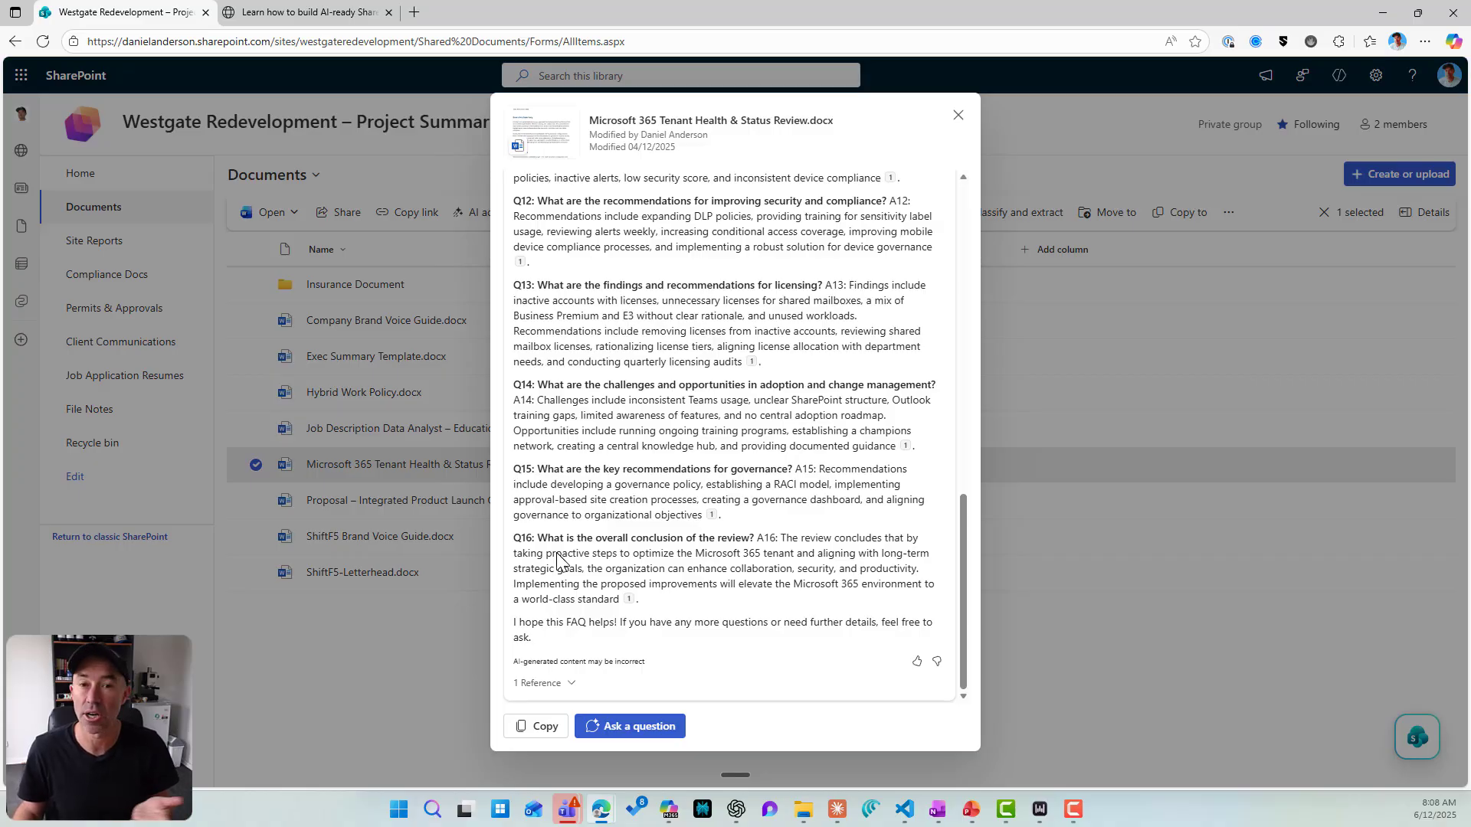
click(956, 117)
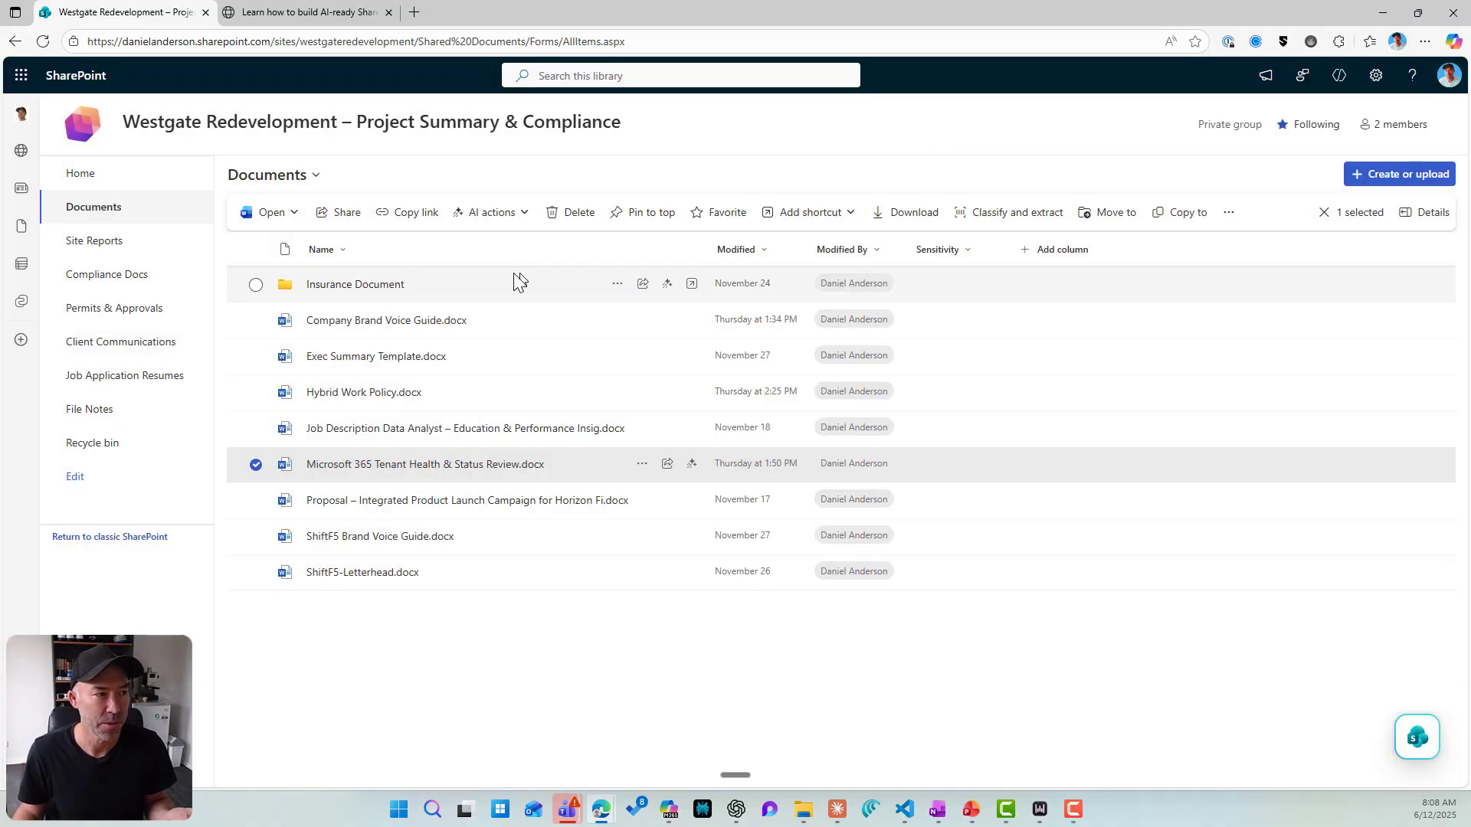
click(495, 214)
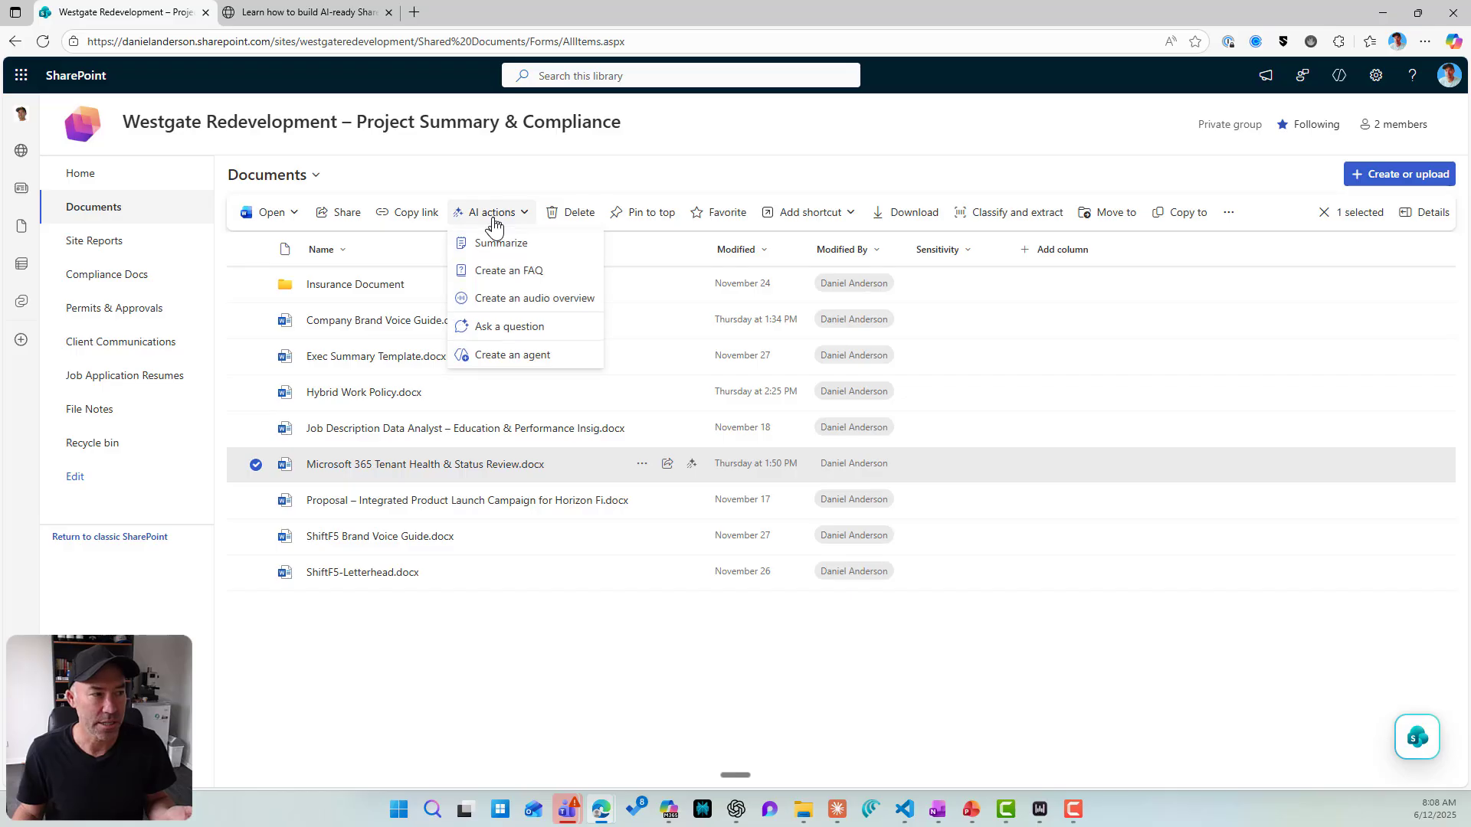
click(529, 306)
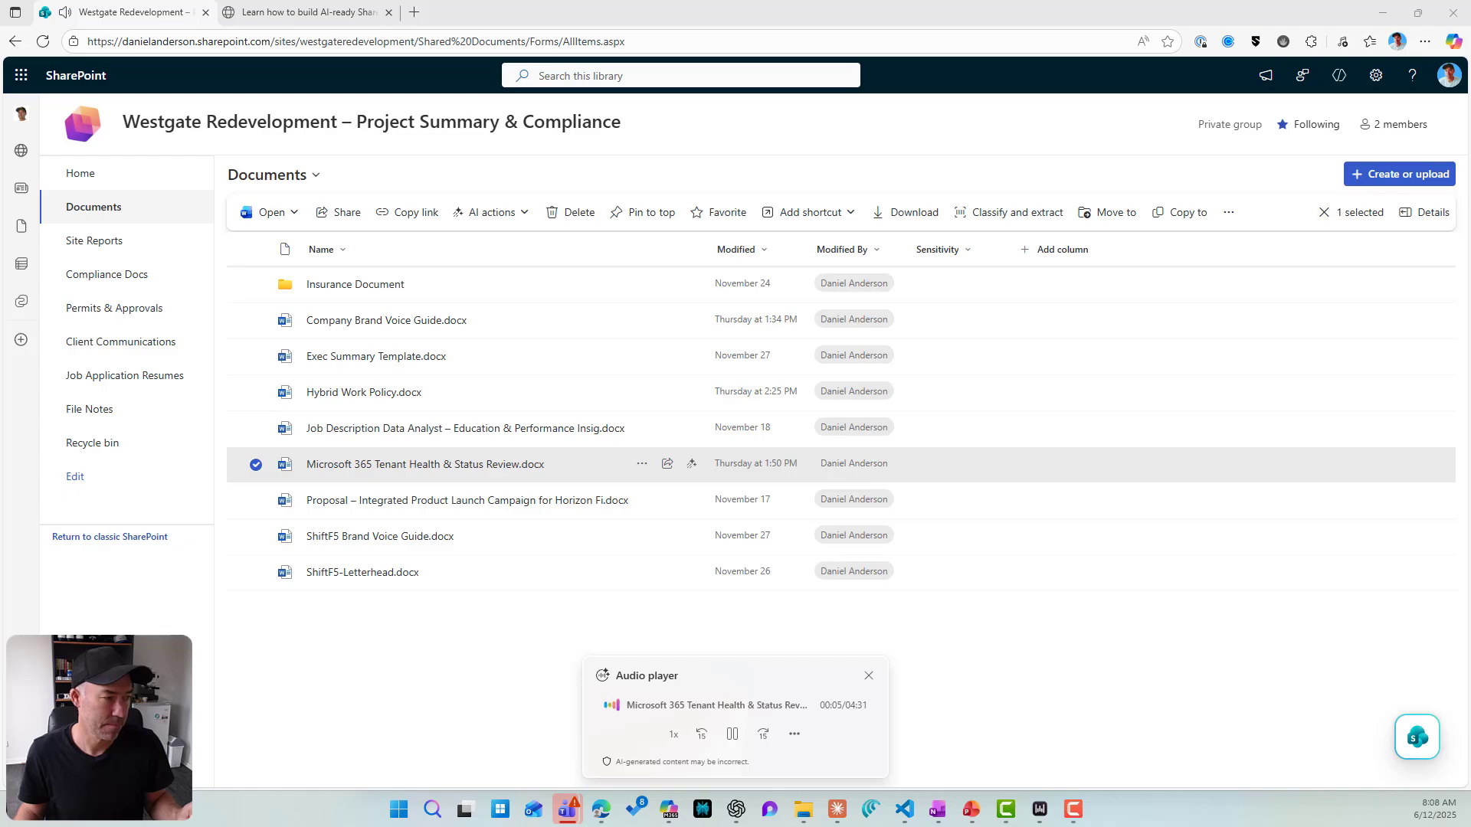
click(733, 736)
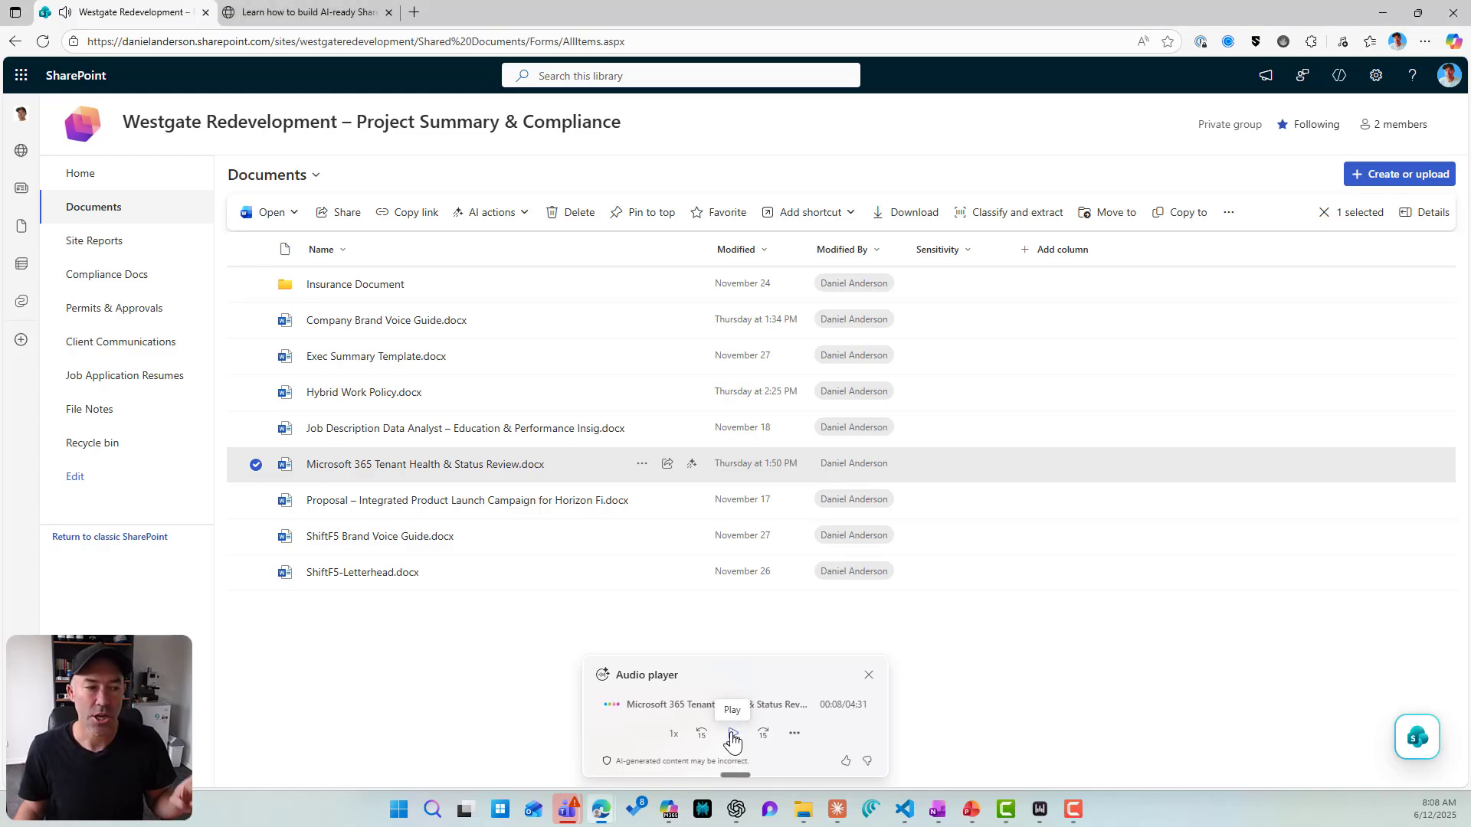
click(795, 735)
click(820, 710)
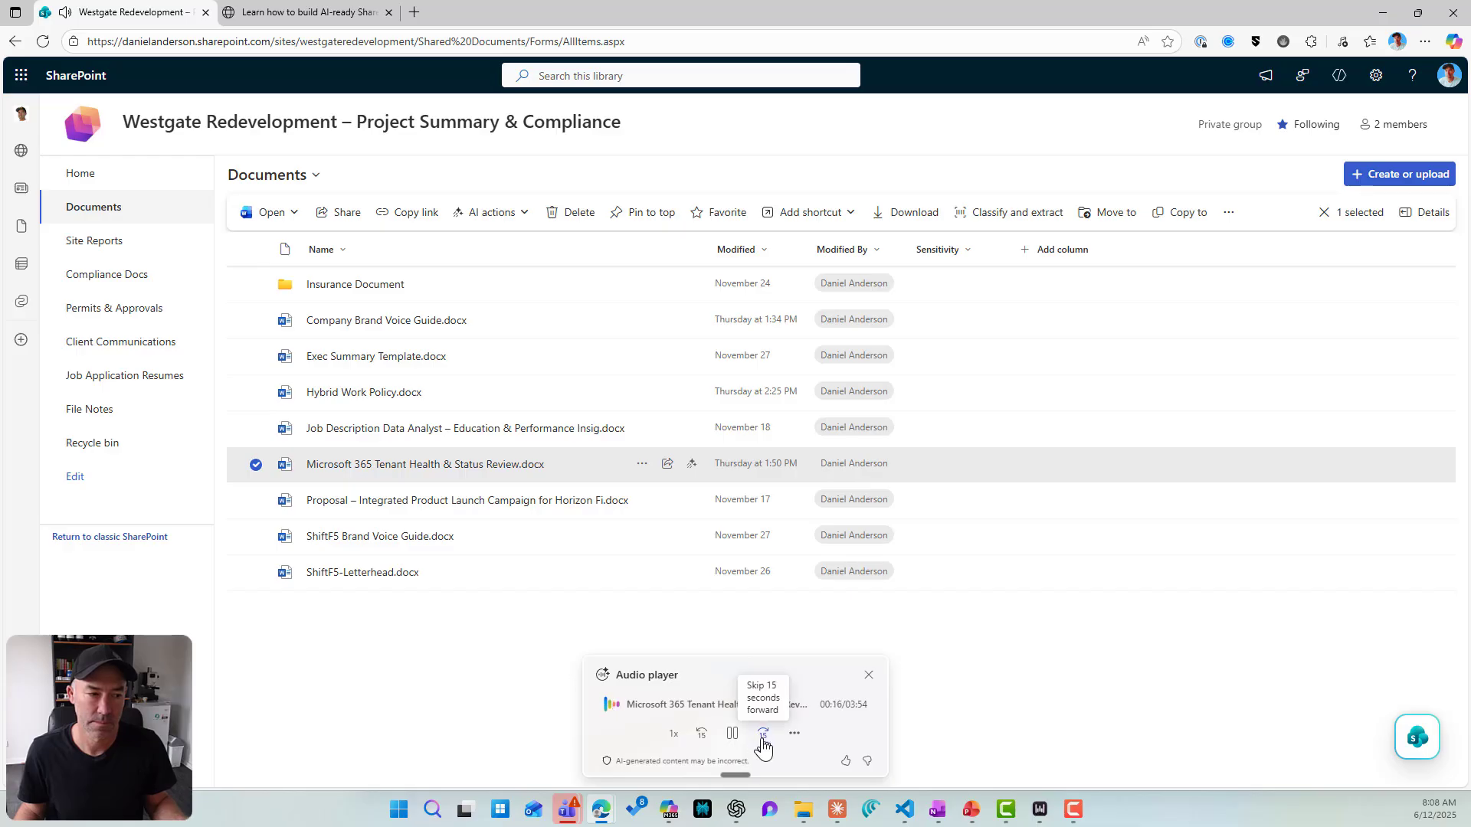
click(763, 736)
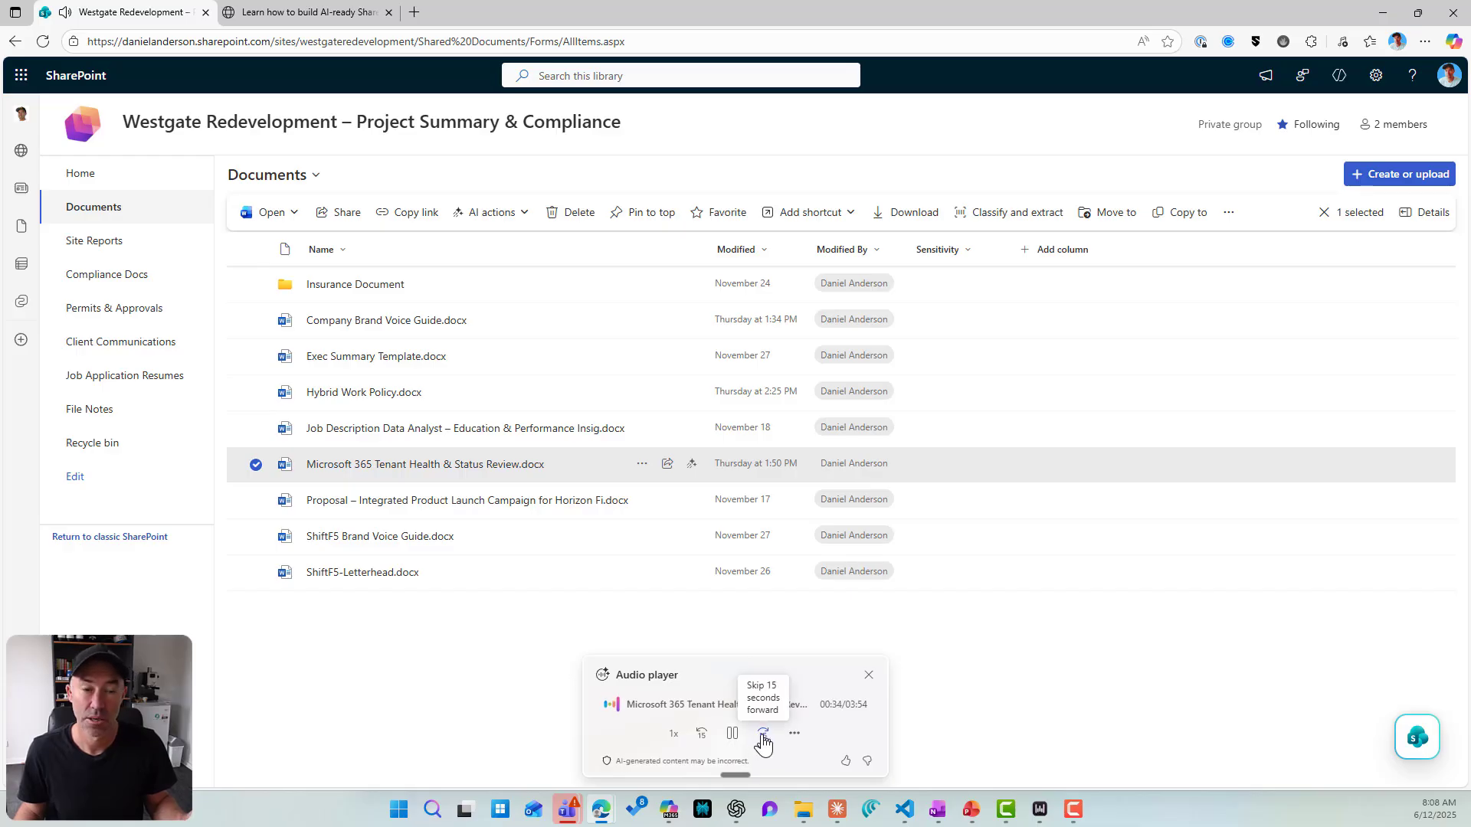
click(733, 735)
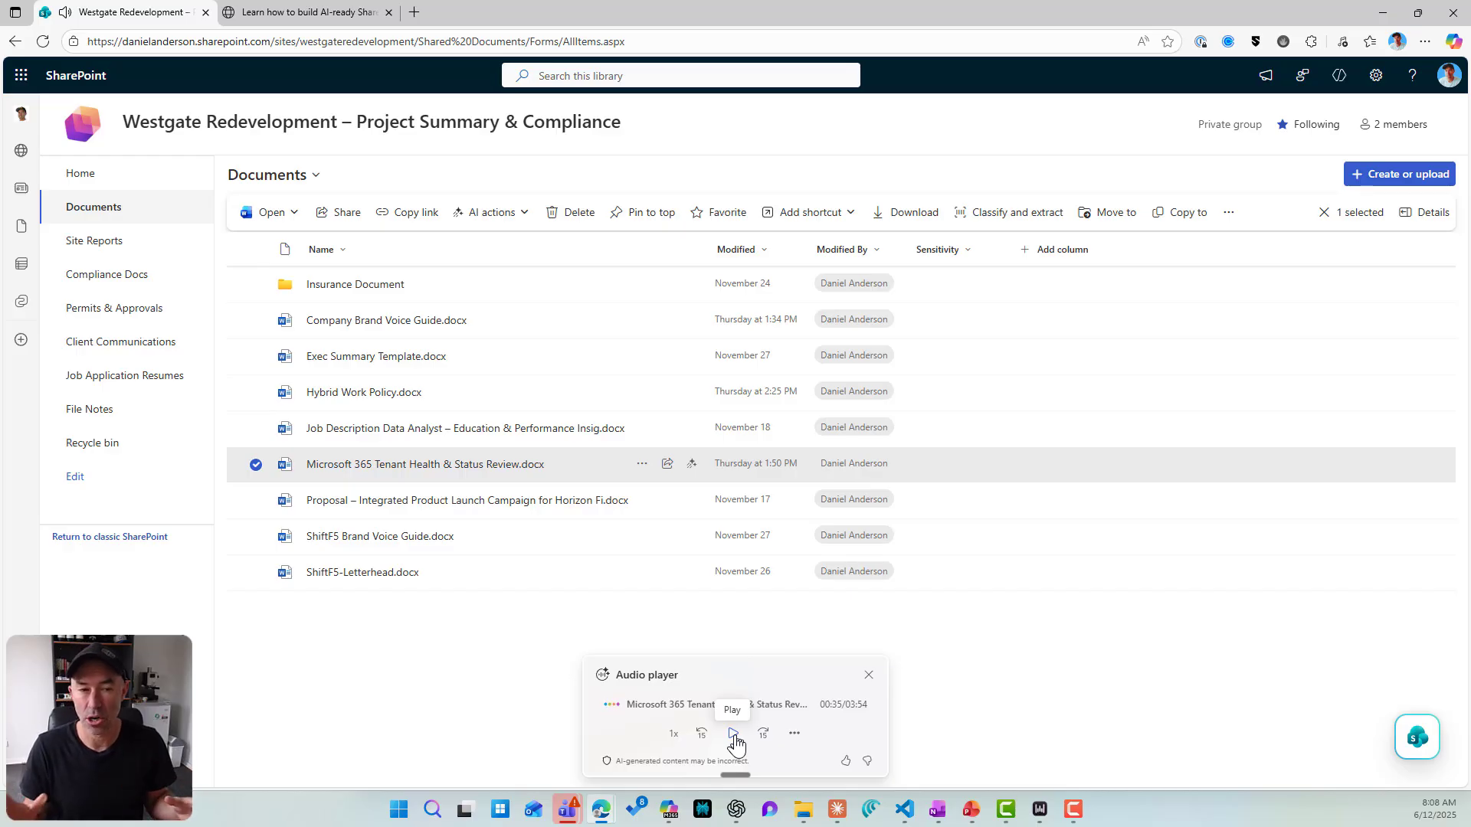
Close the audio overview player, open a Knowledge Agent chat on the Tenant Health report, then close it
click(875, 678)
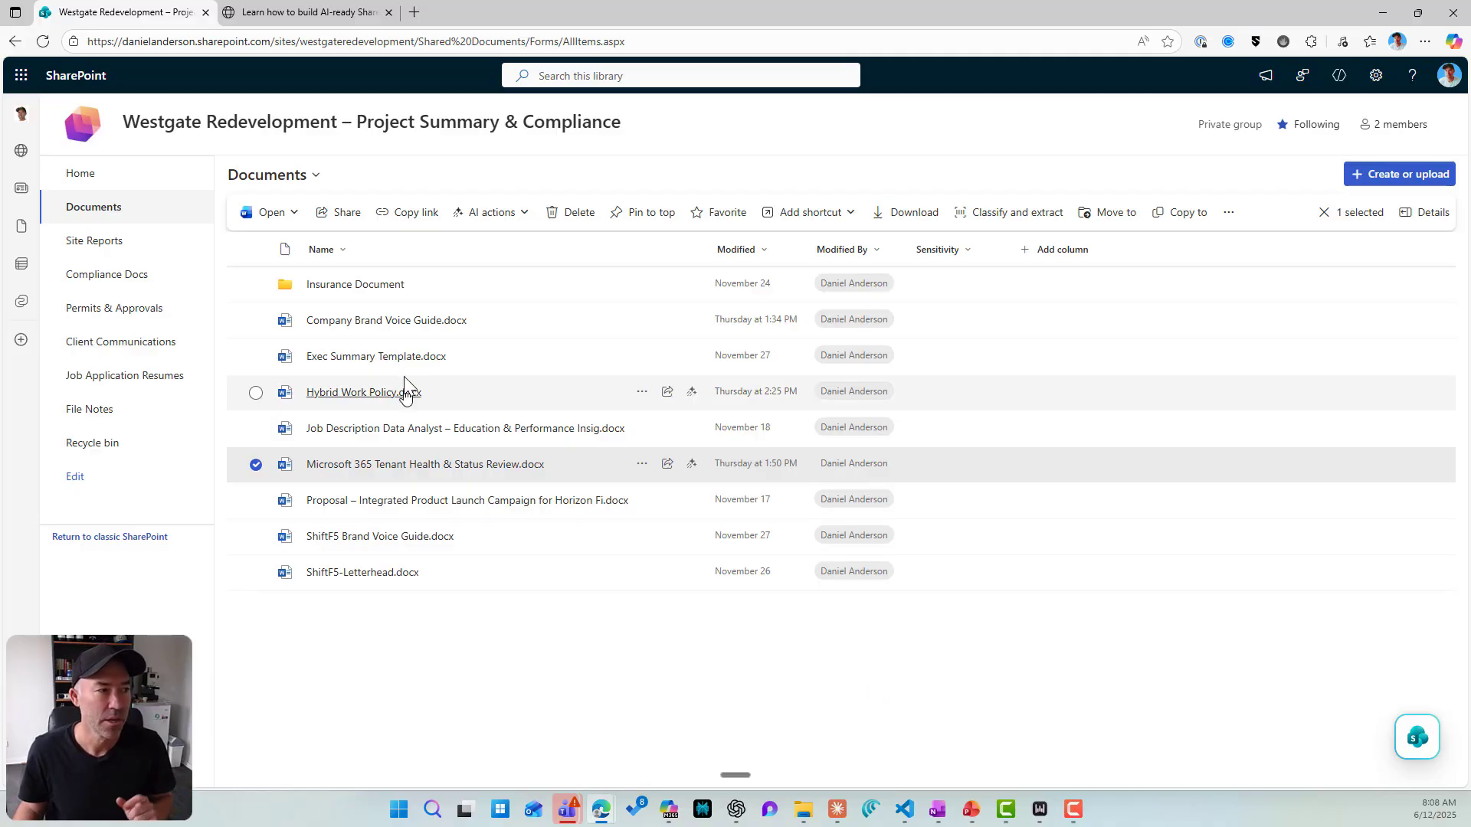
click(487, 220)
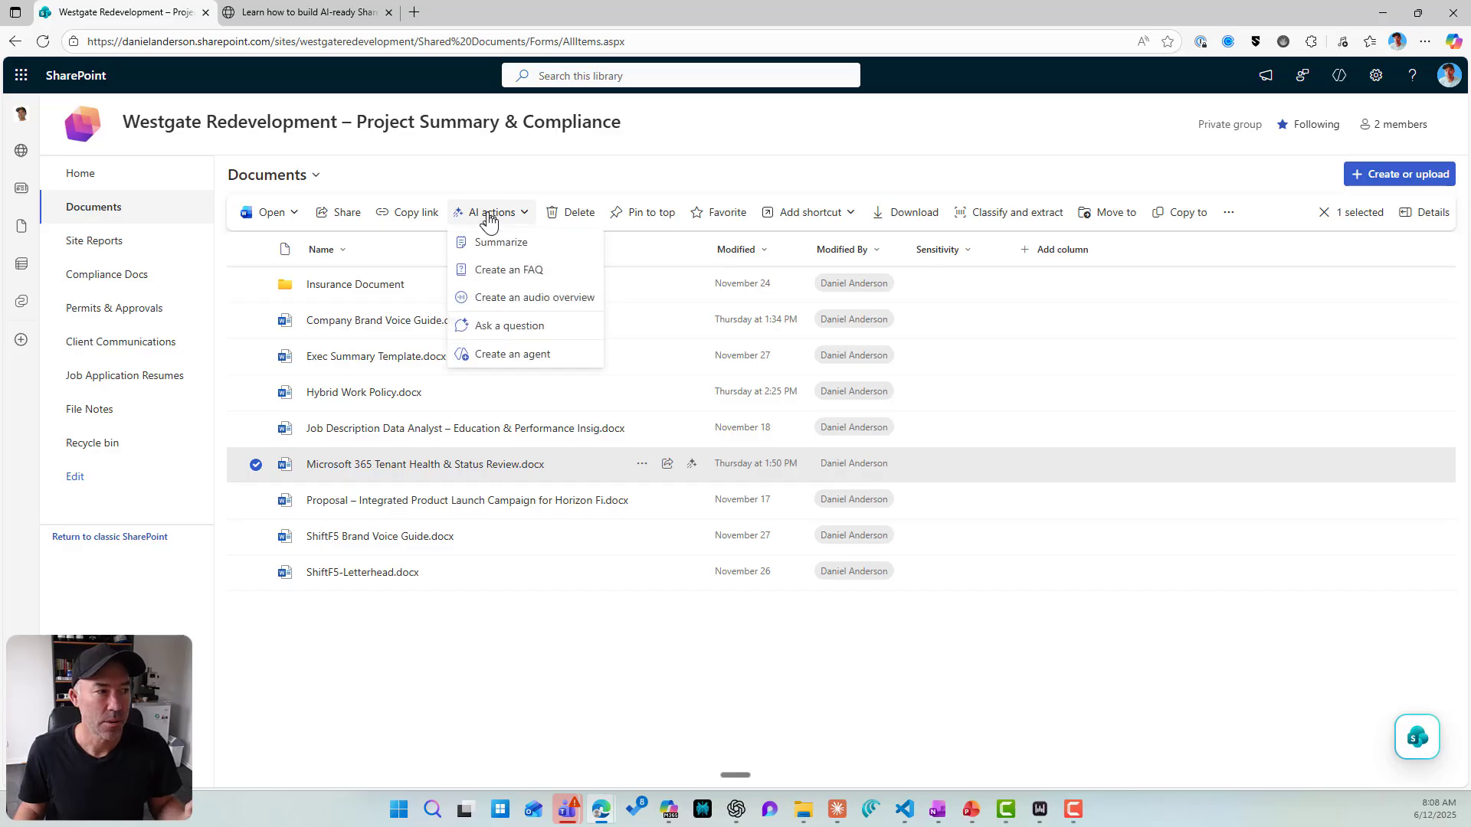
click(499, 328)
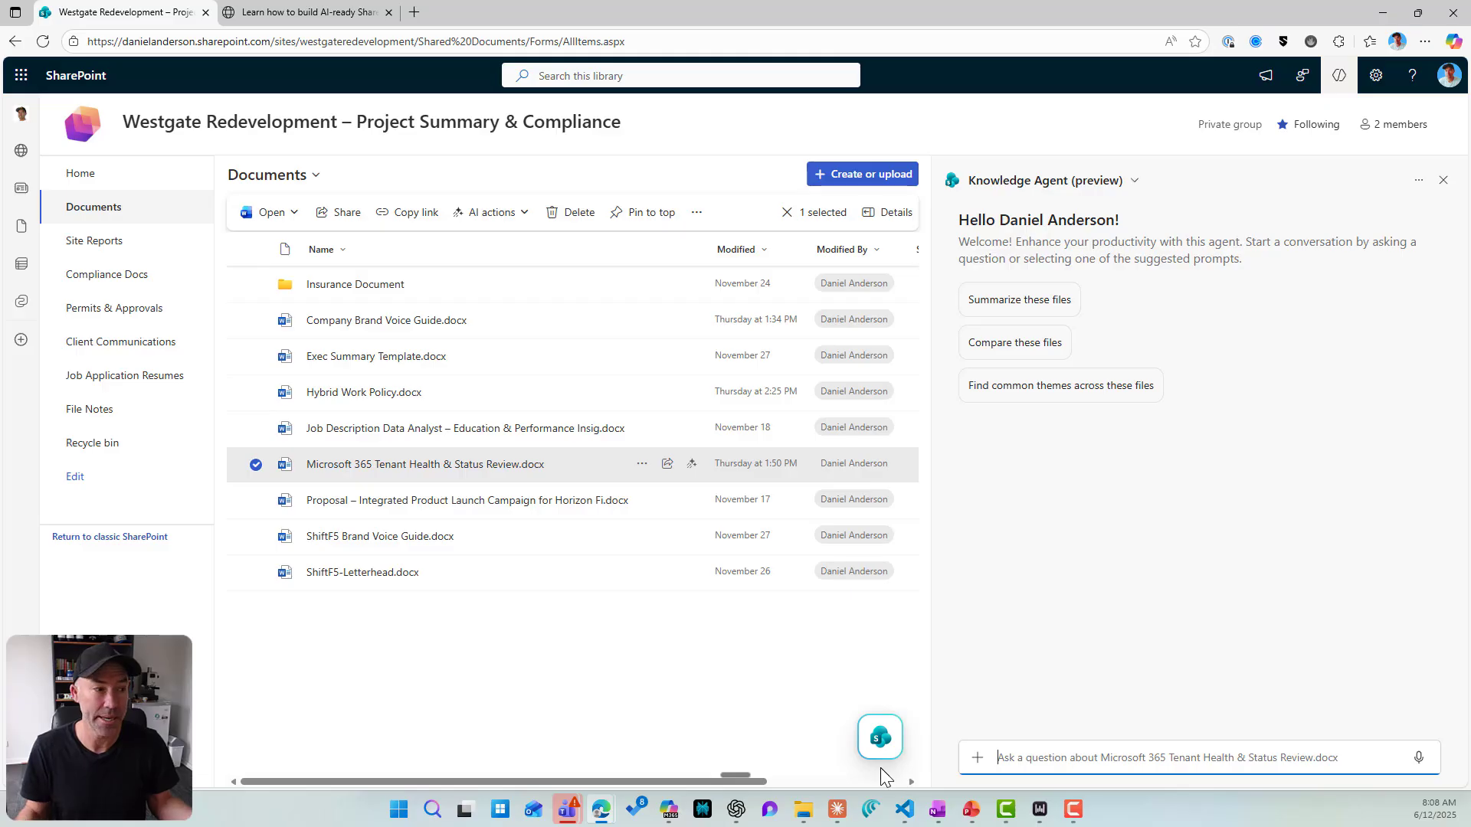
click(1443, 181)
click(479, 213)
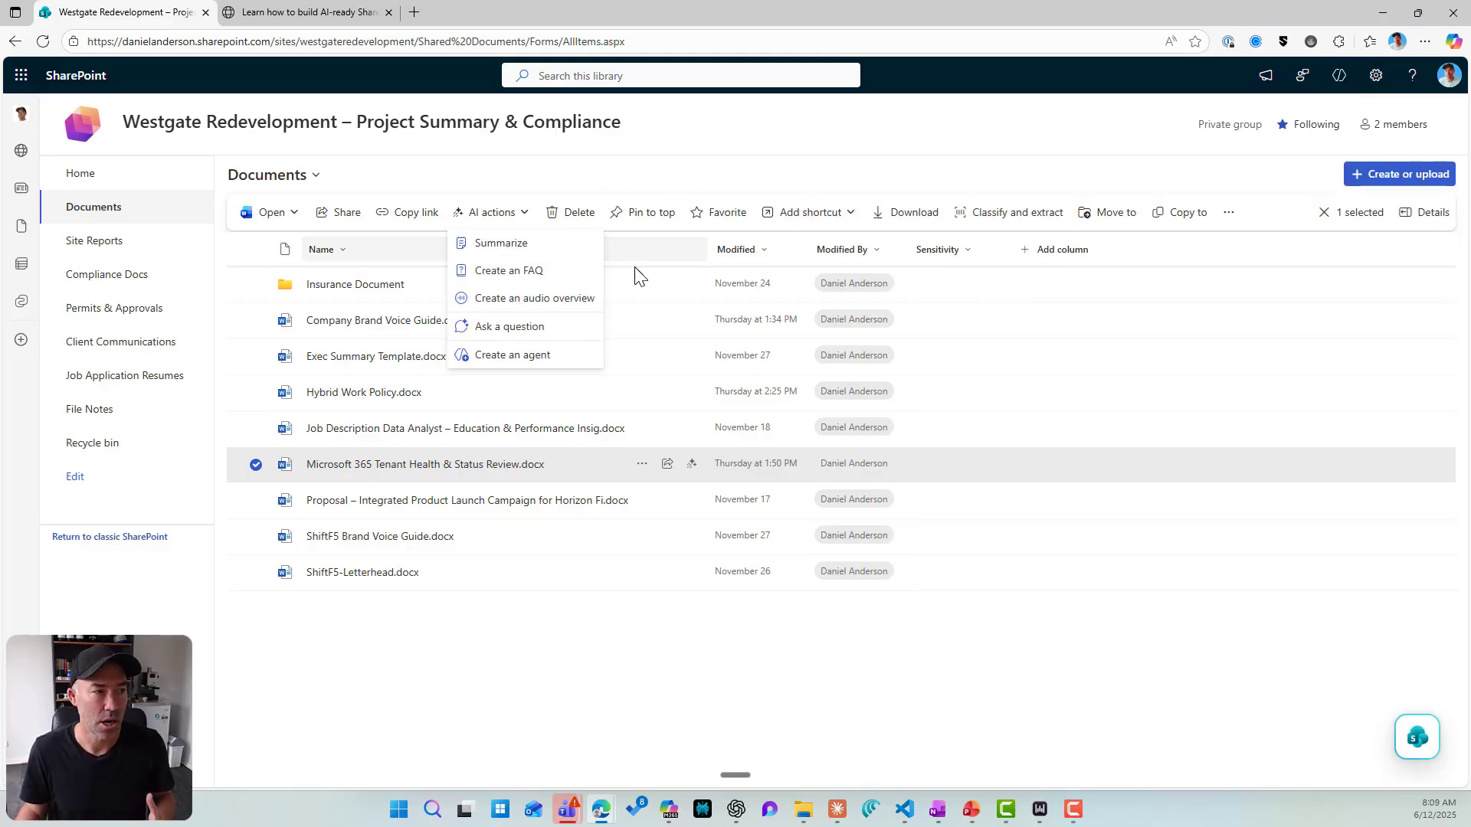
Create an agent from the Tenant Health report, check its Sources, then discard the draft unsaved
click(513, 355)
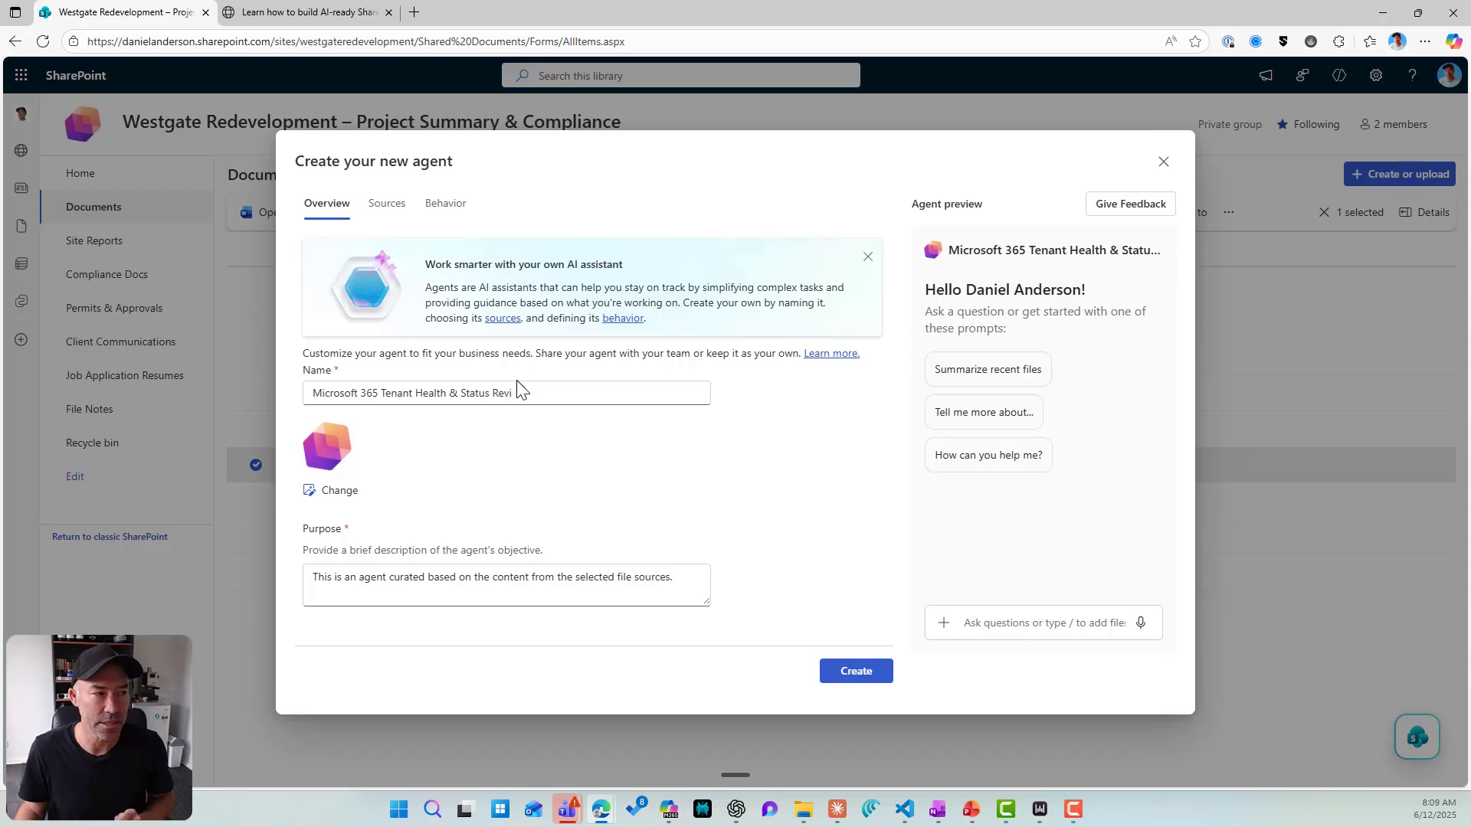
click(389, 205)
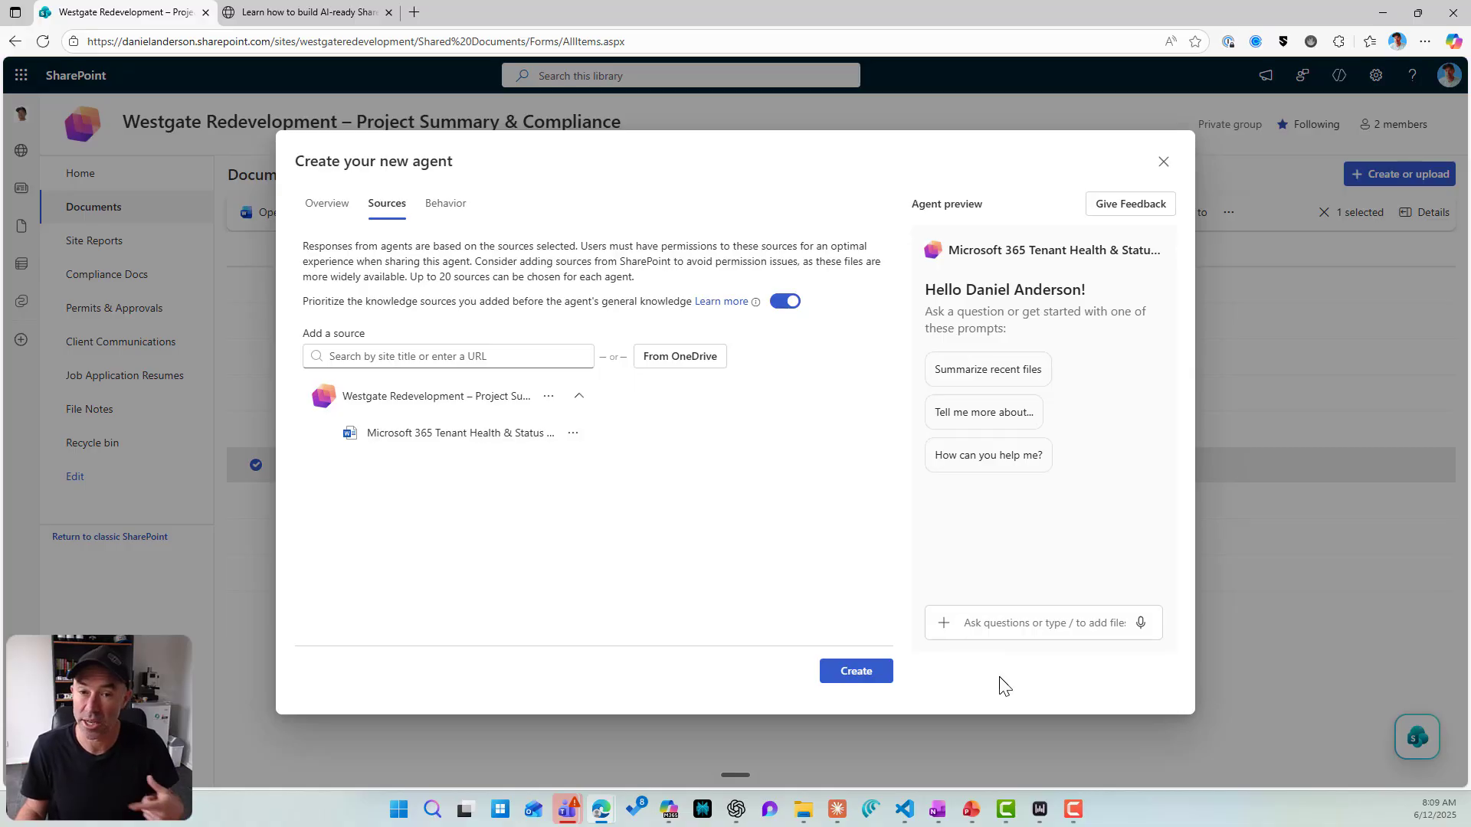
click(1163, 161)
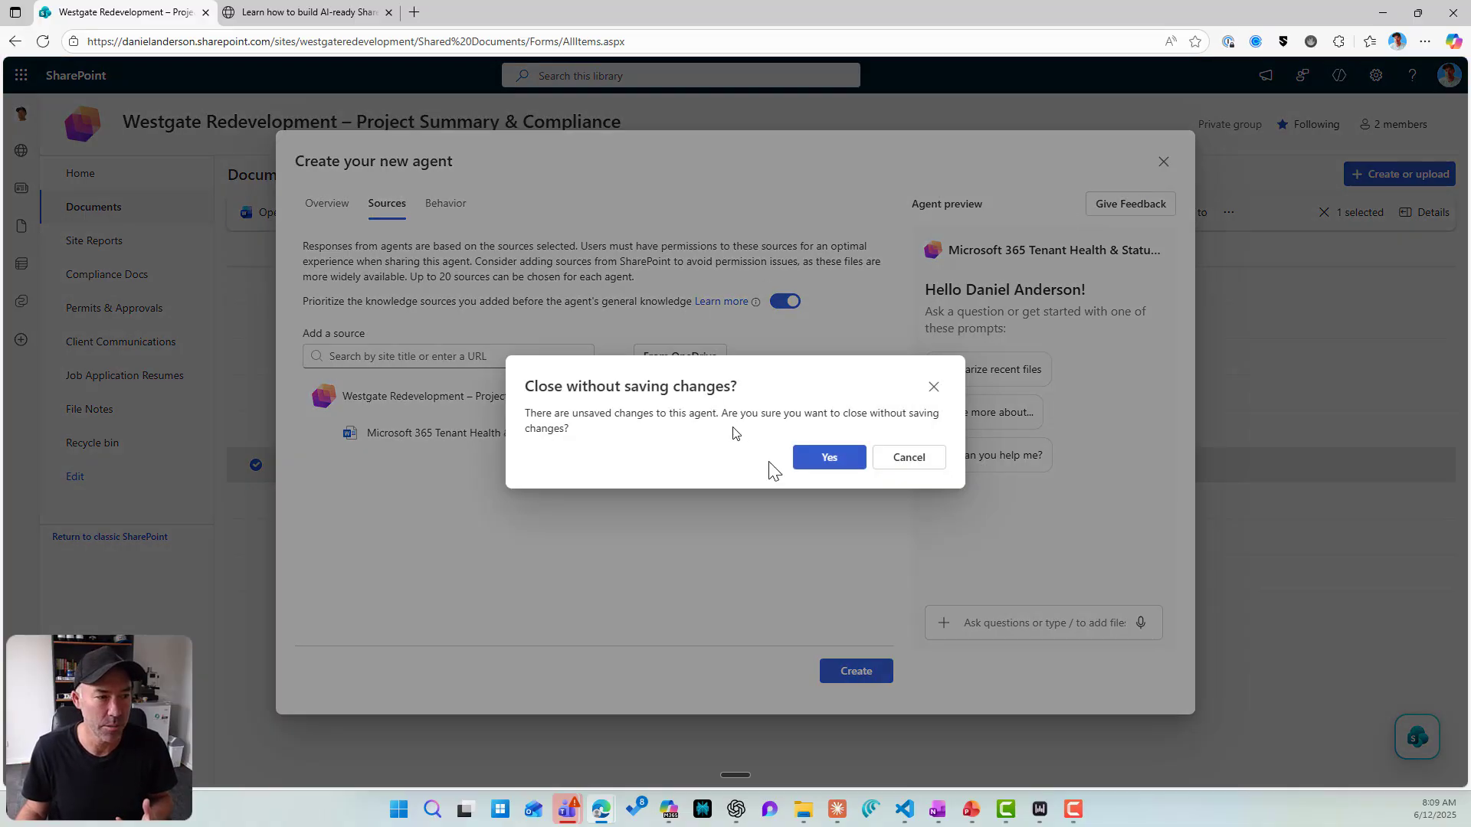
click(833, 461)
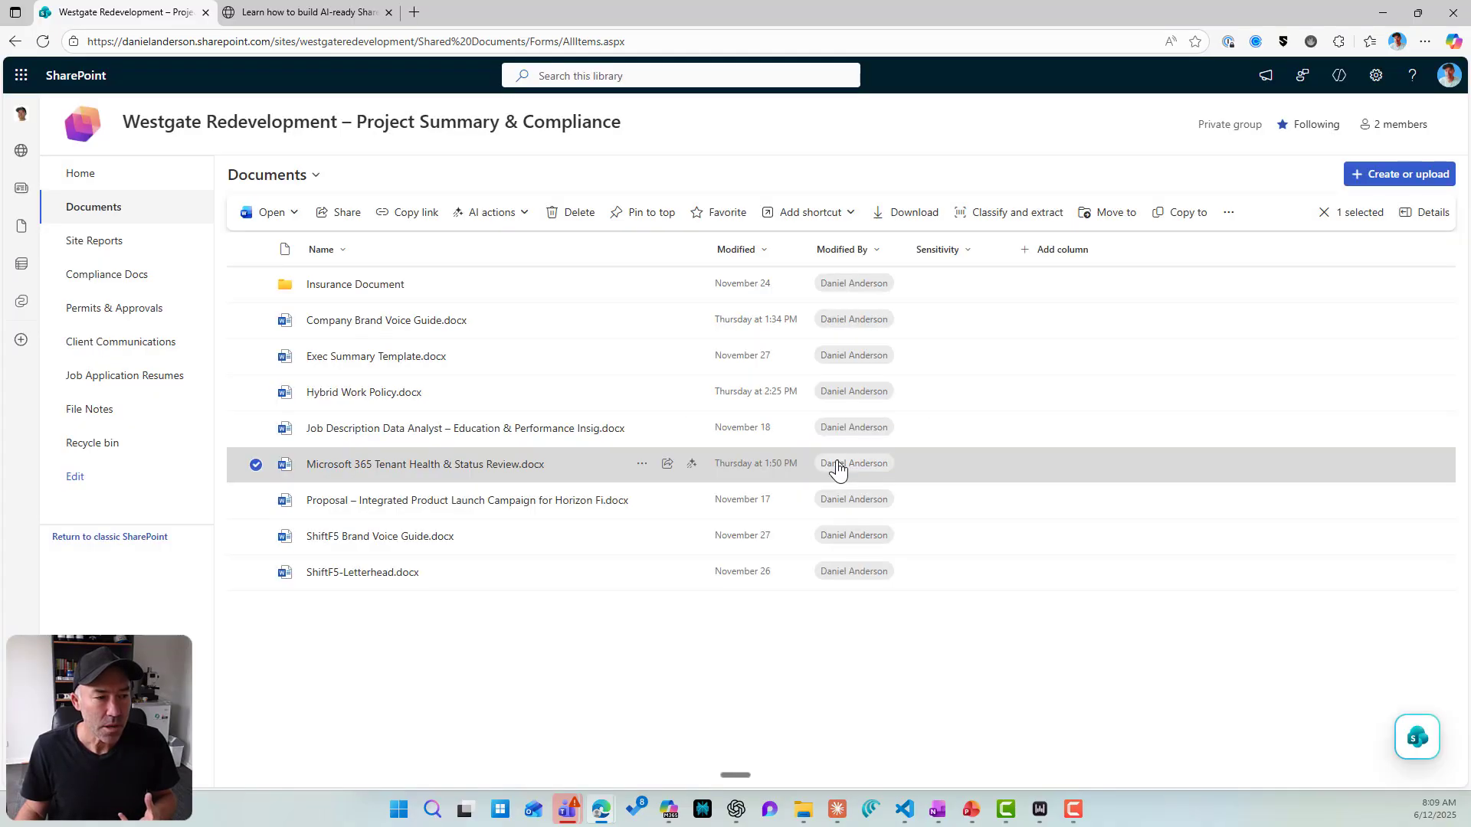
In Job Application Resumes, select the first three résumés and run AI Compare files on them
click(255, 464)
click(150, 378)
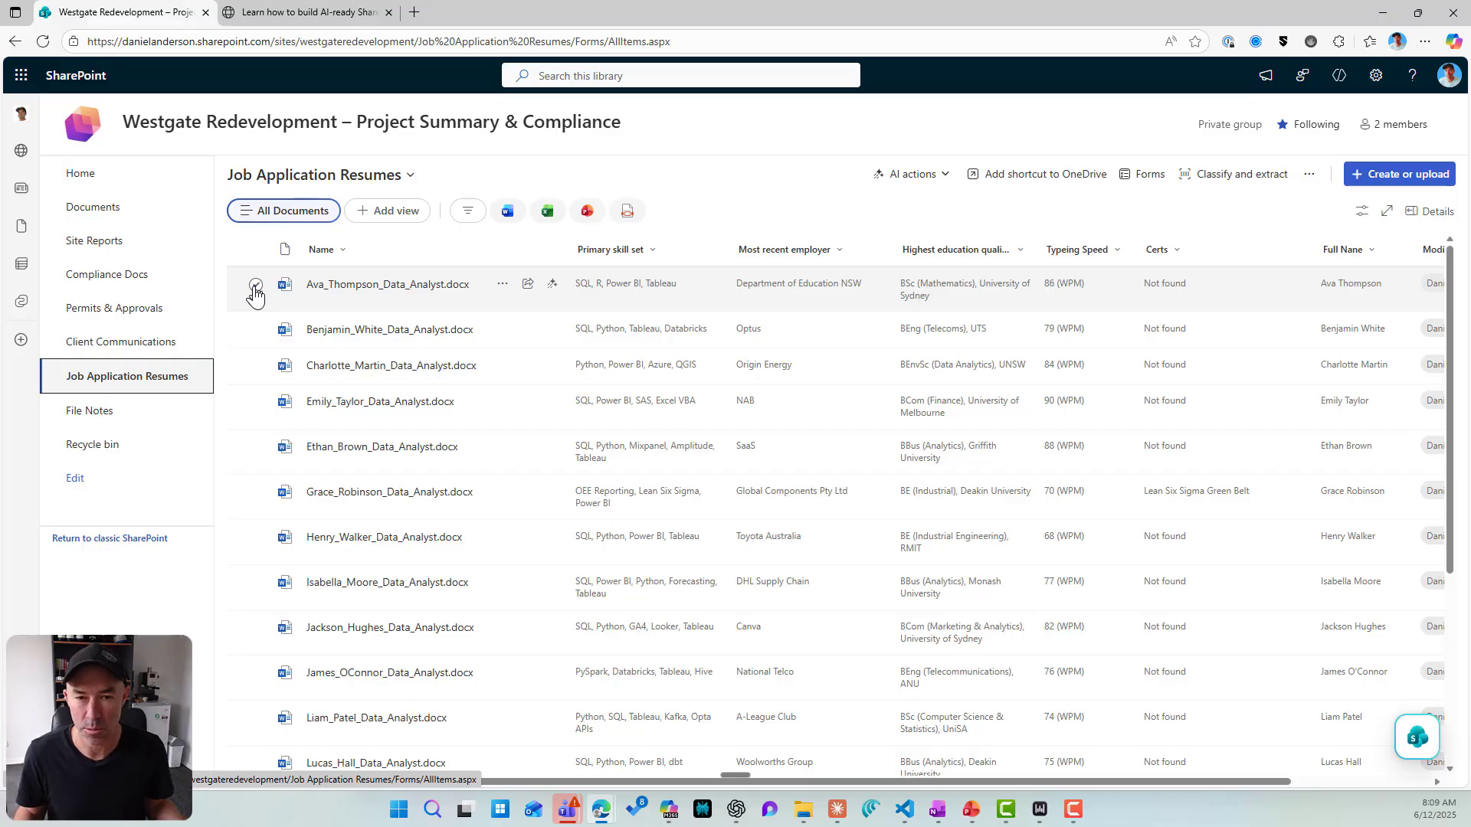
click(255, 286)
click(255, 331)
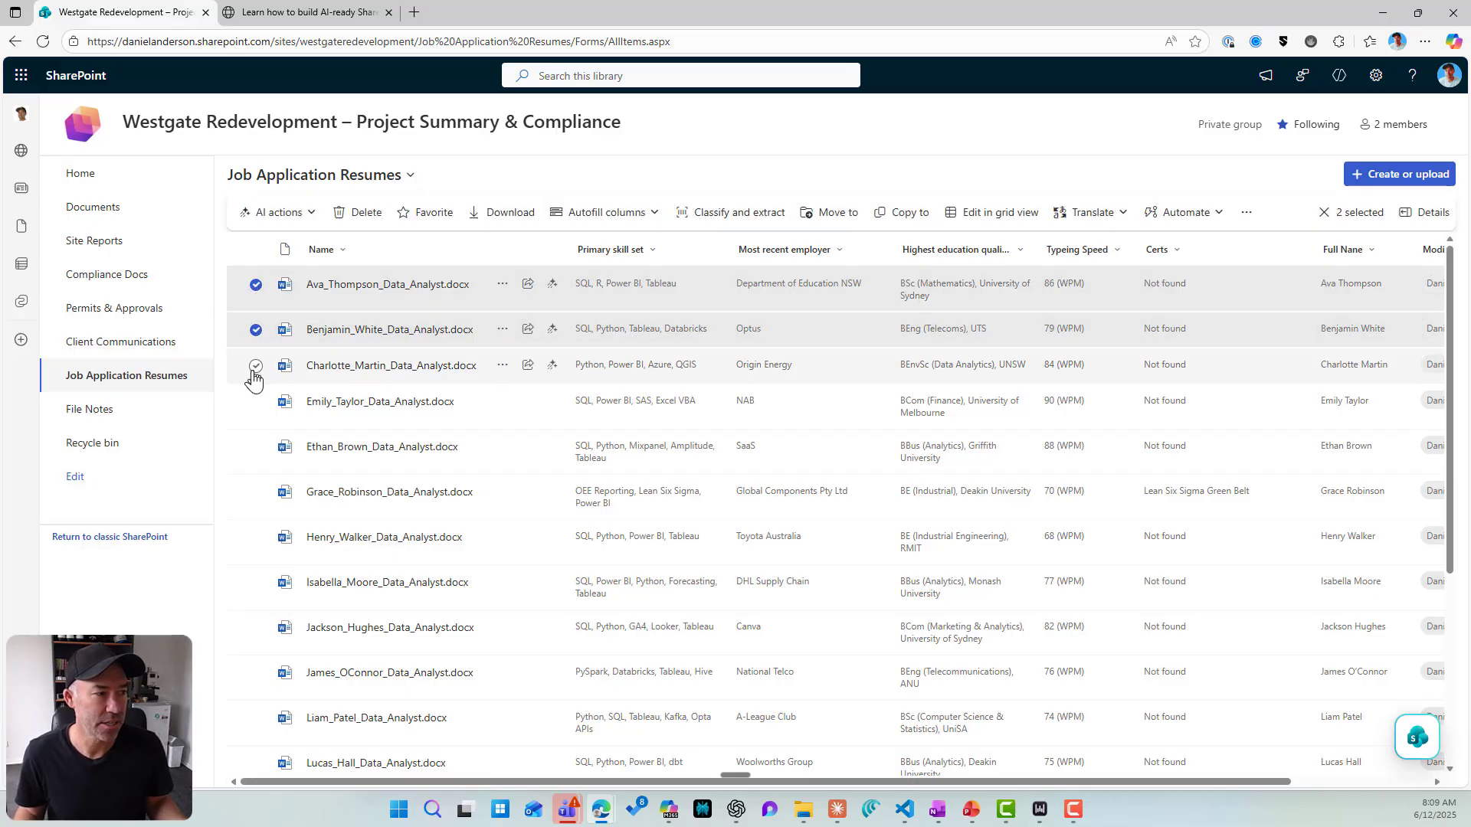
click(255, 366)
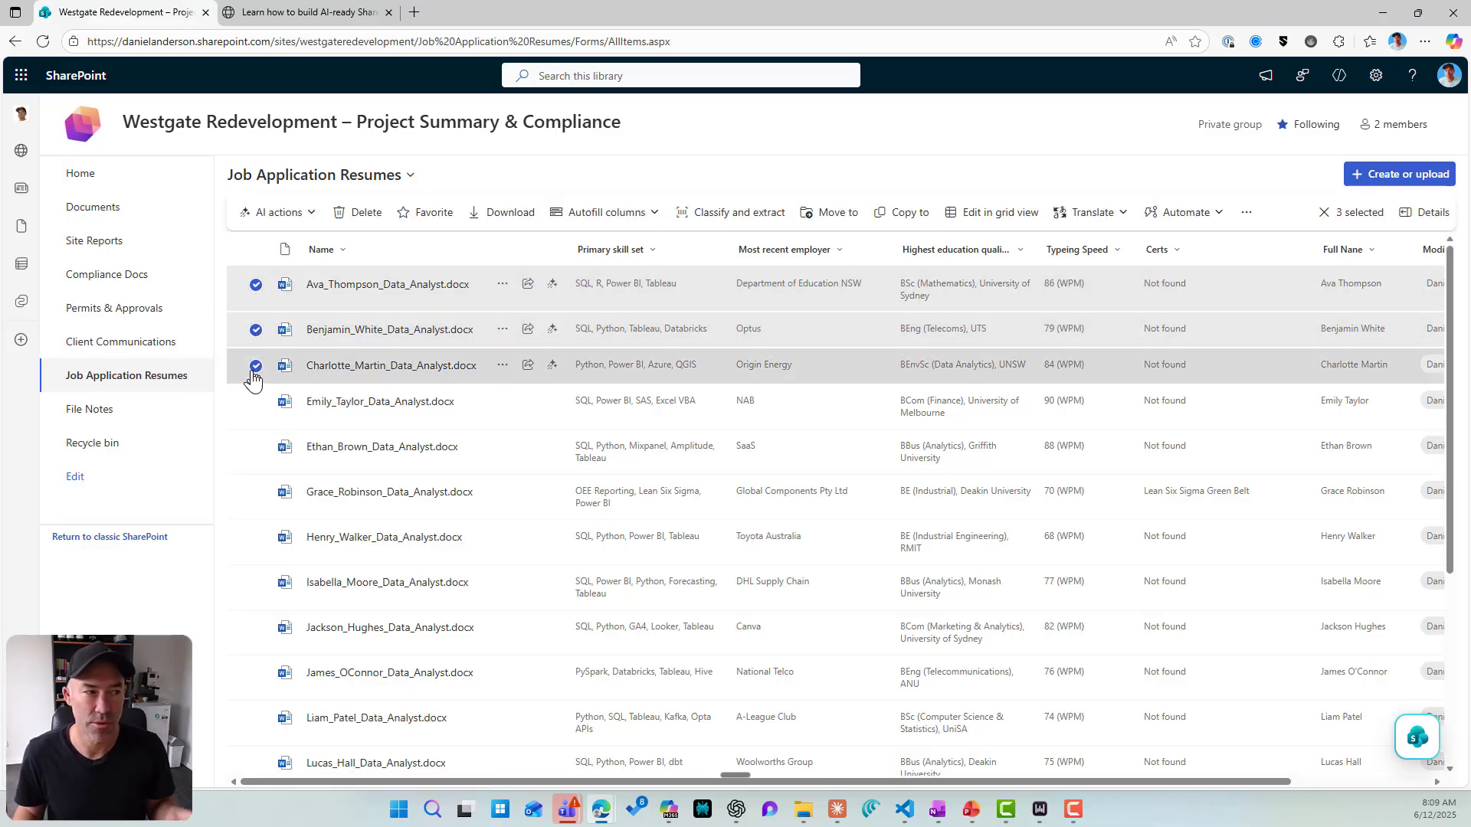
click(311, 217)
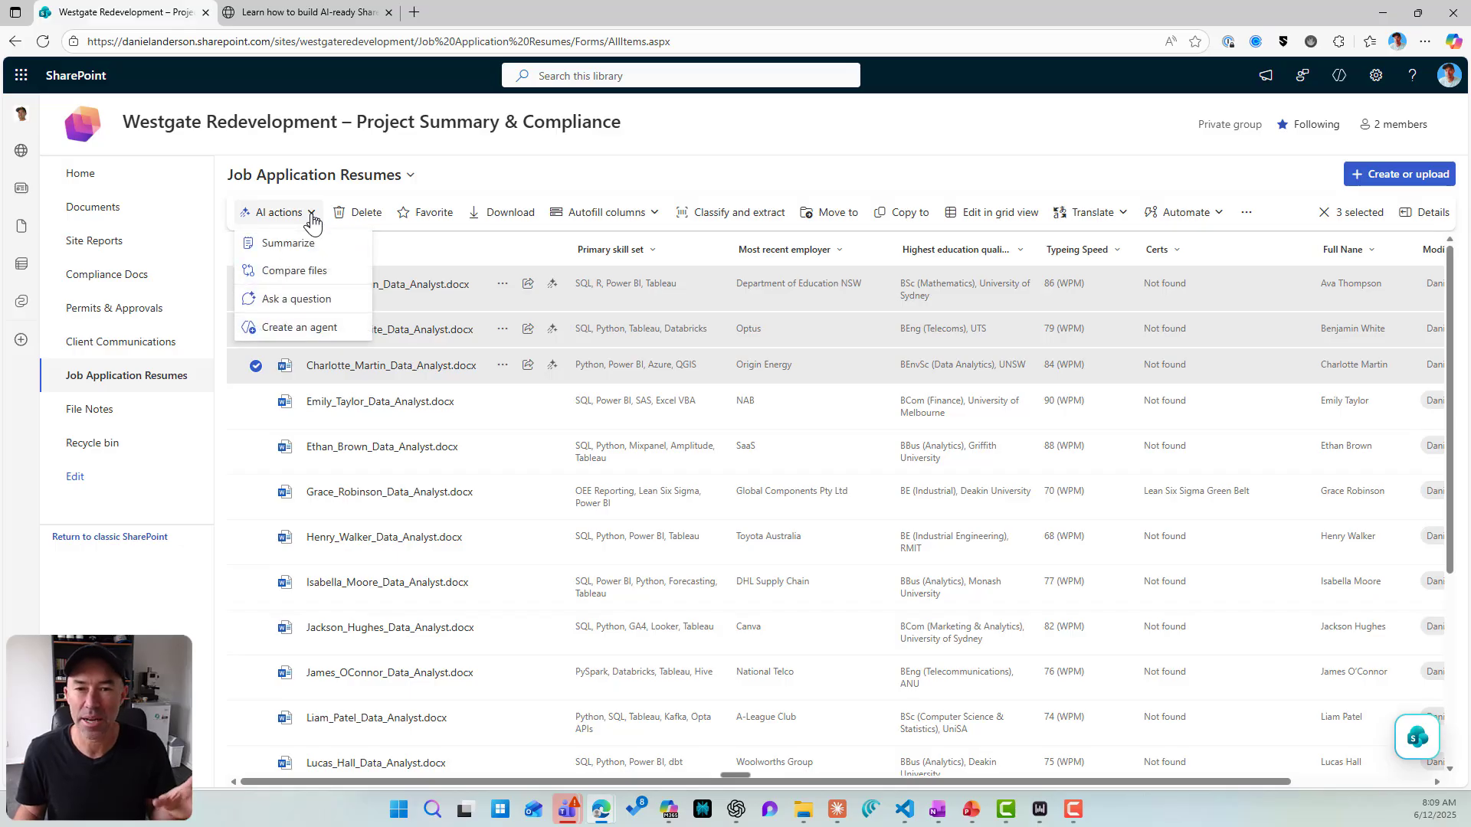
click(294, 270)
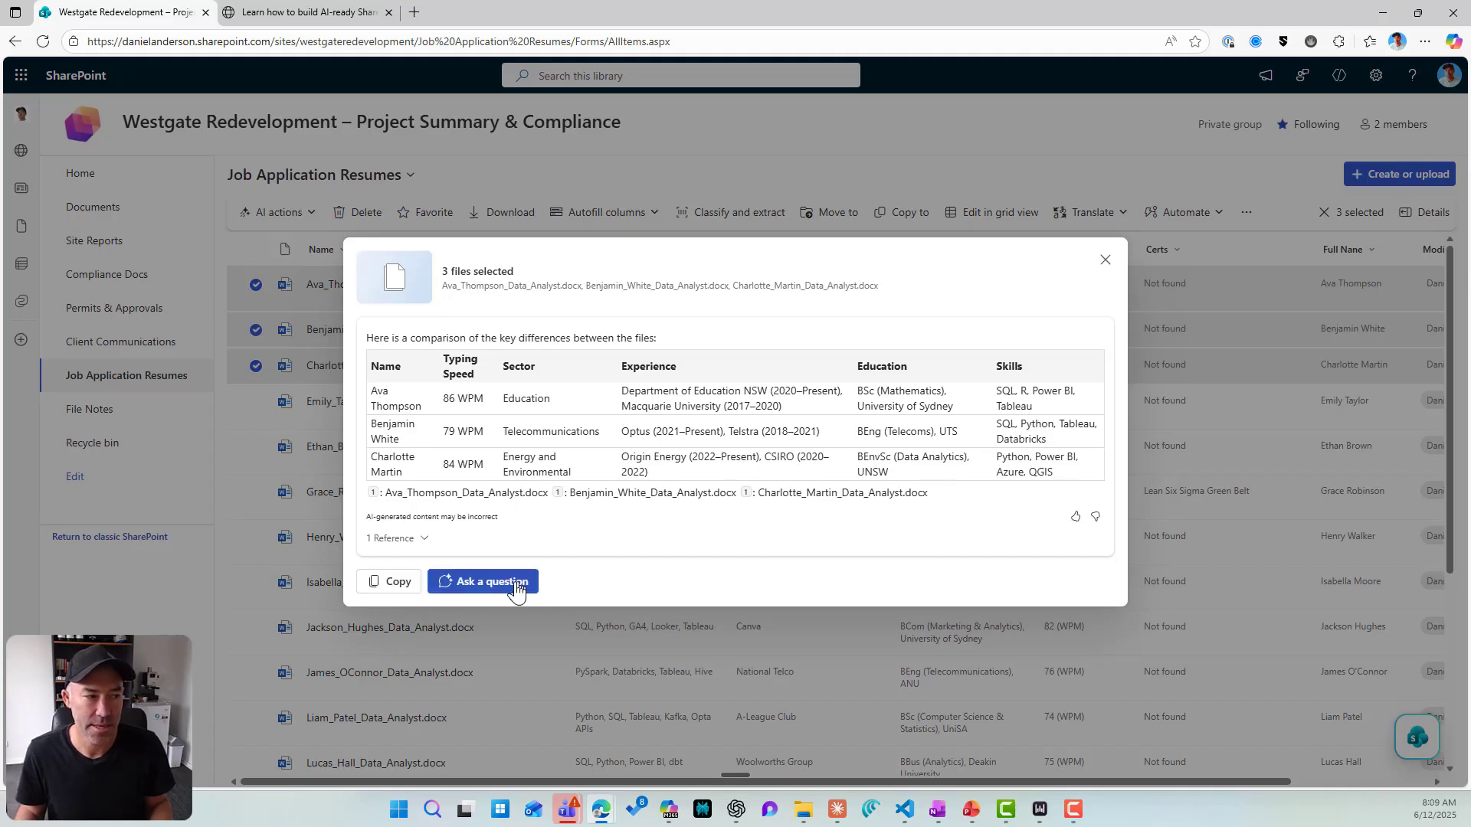
Continue the résumé comparison in the Knowledge Agent chat, close it, and deselect the three résumés
click(511, 586)
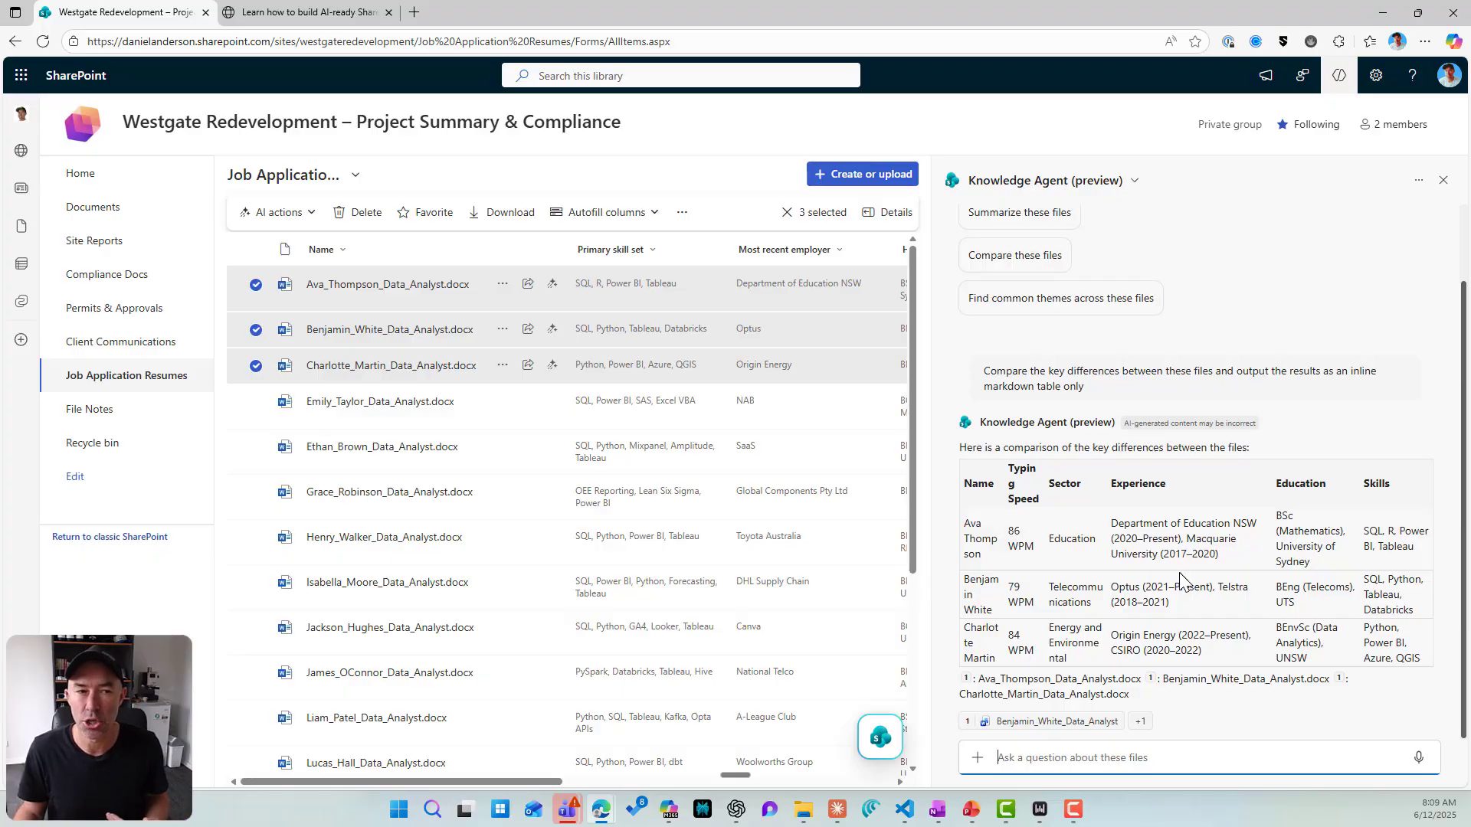
click(1443, 180)
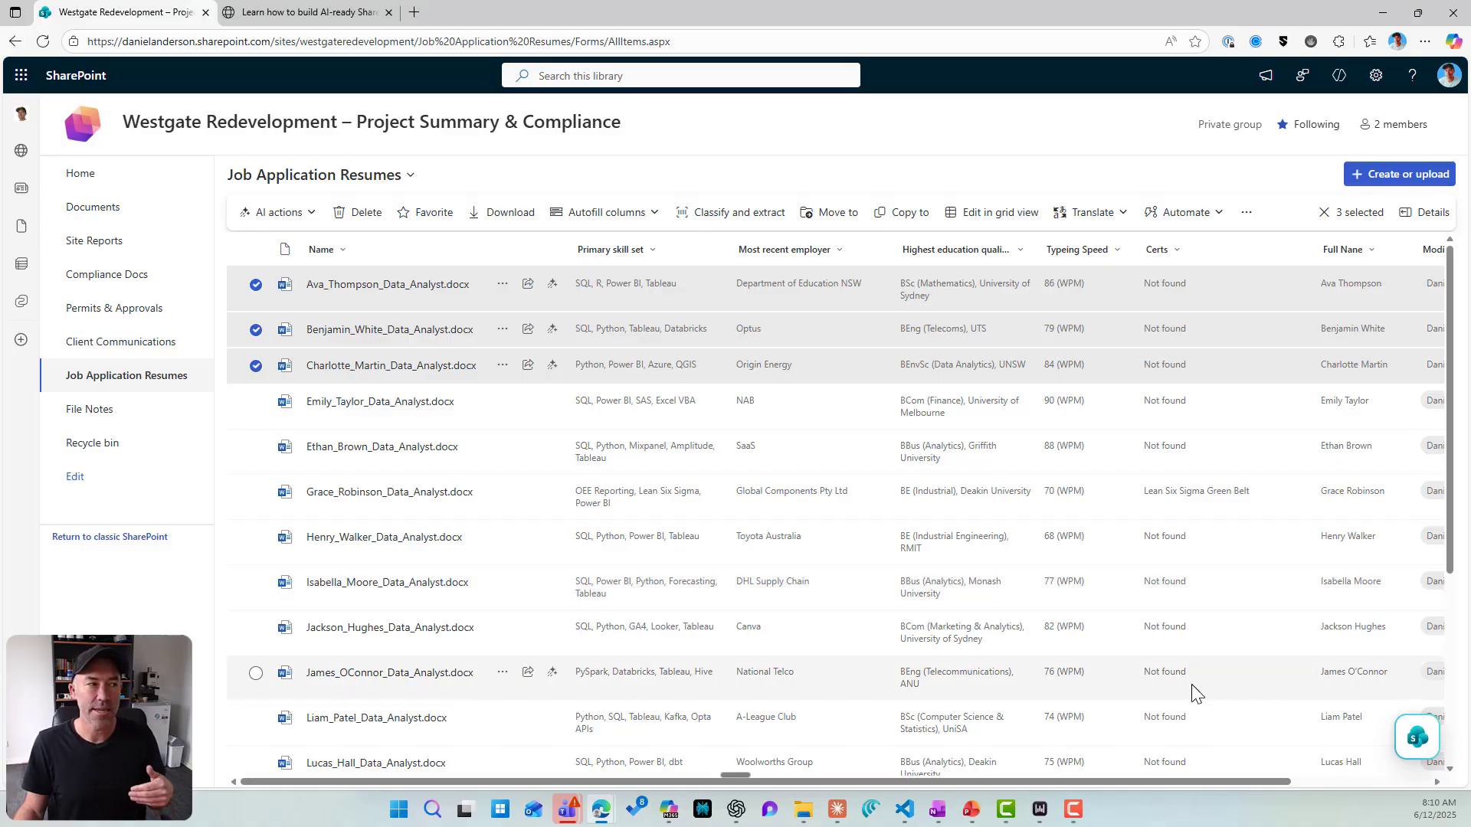
click(256, 287)
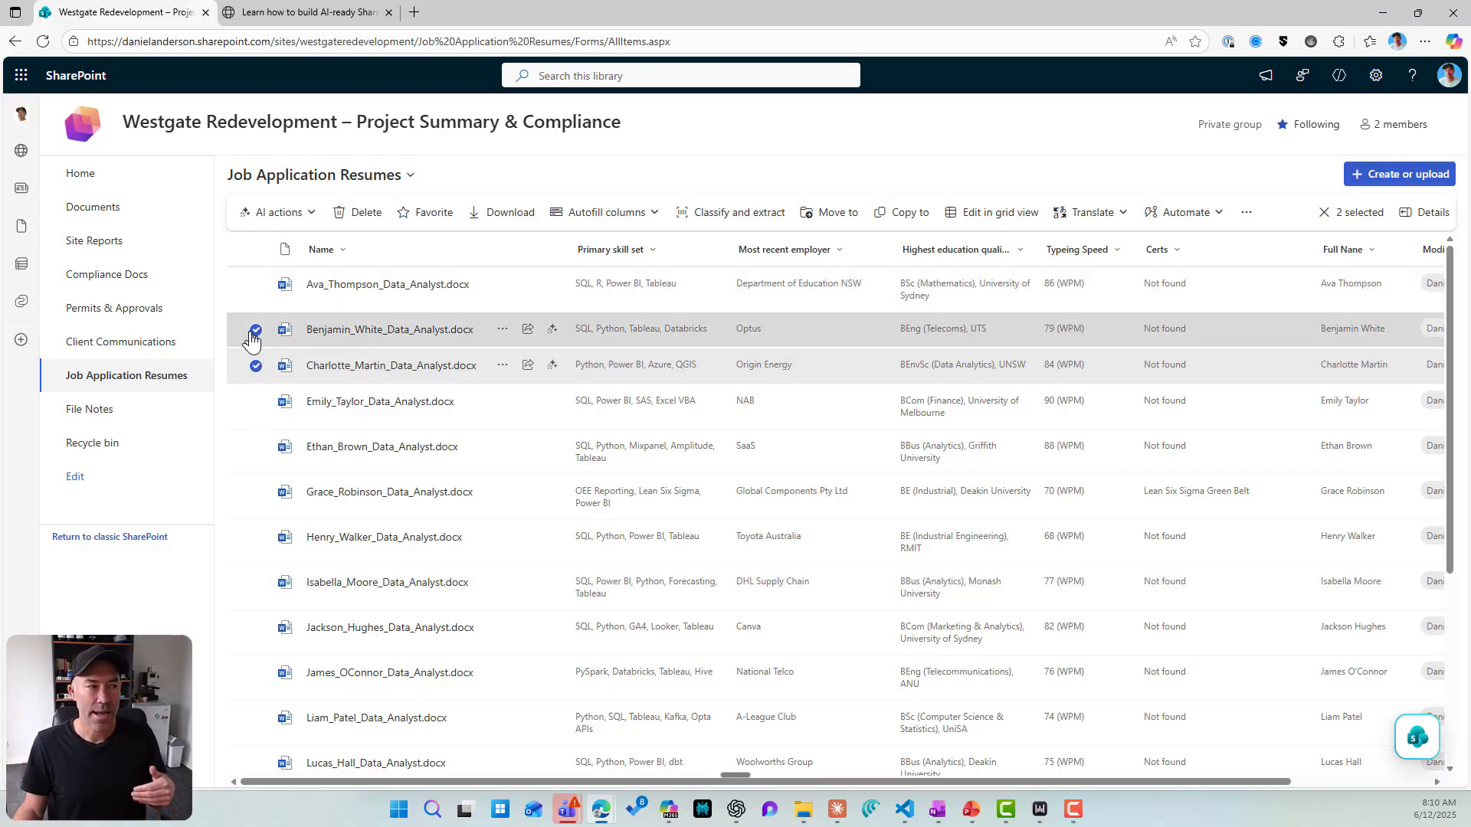
click(256, 329)
click(256, 365)
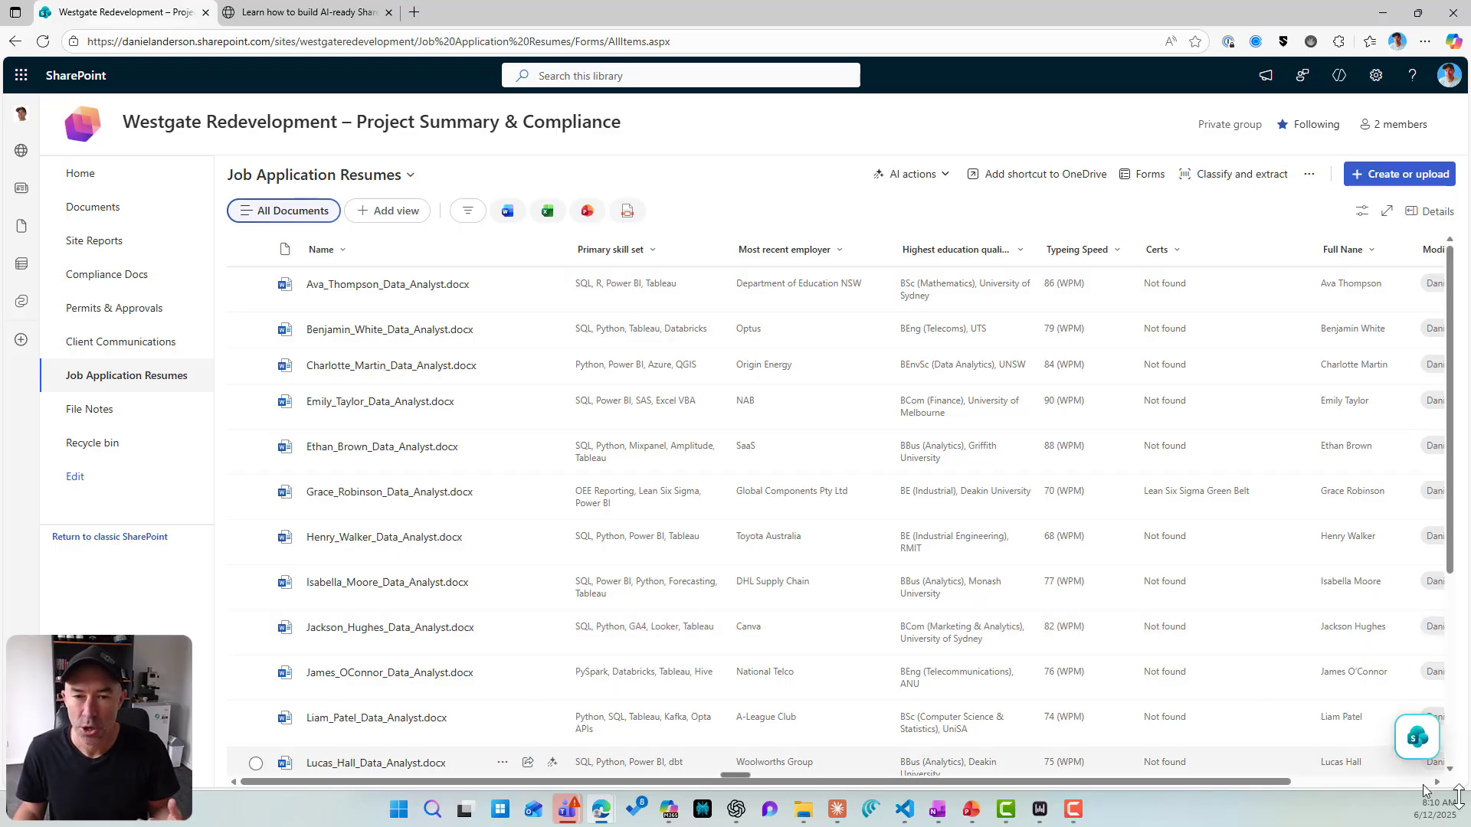
Dictate a Knowledge Agent question ranking résumé candidates by typing speed with skills and recent employers
click(1417, 740)
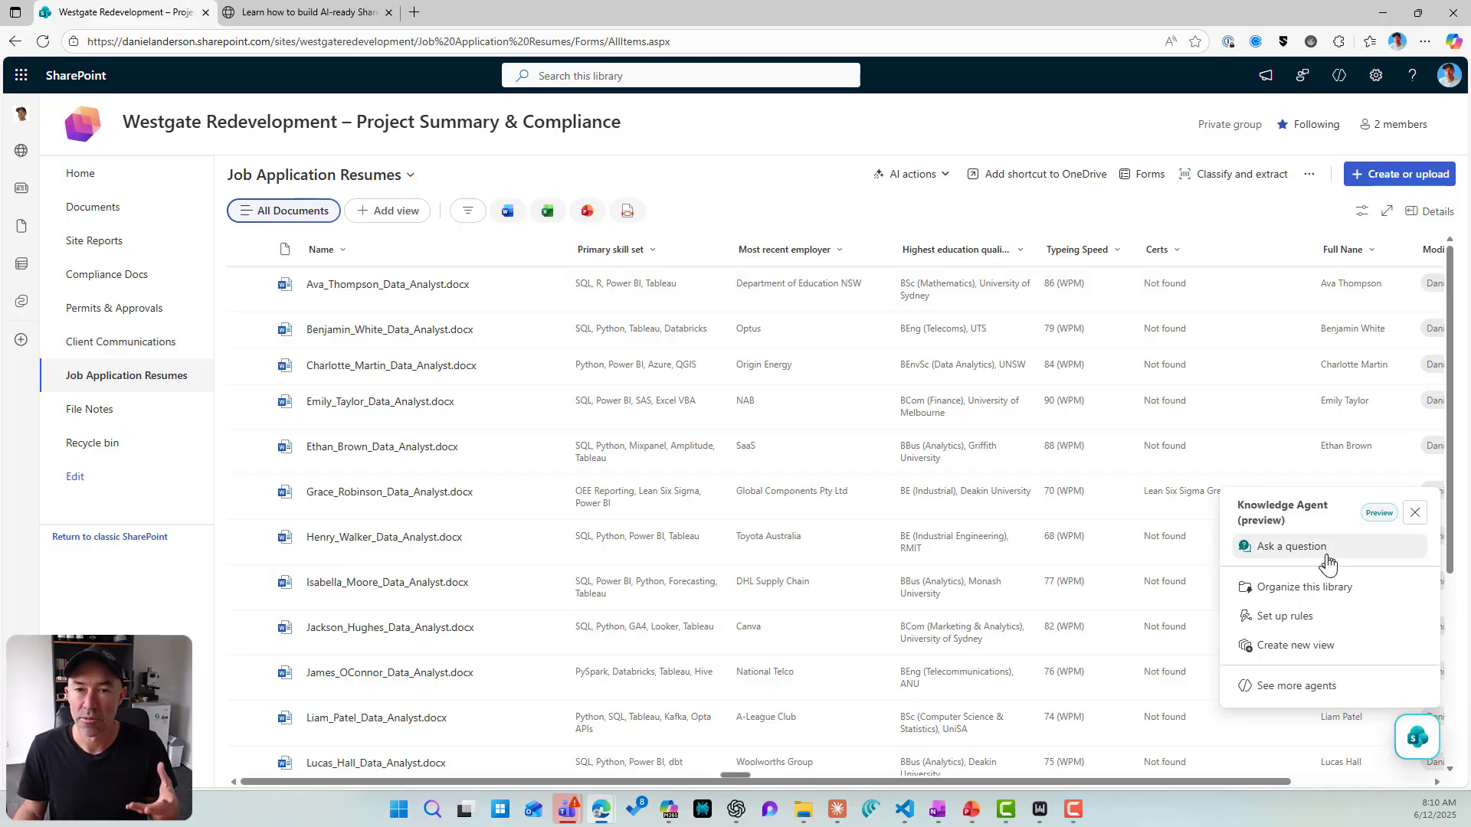
click(1291, 546)
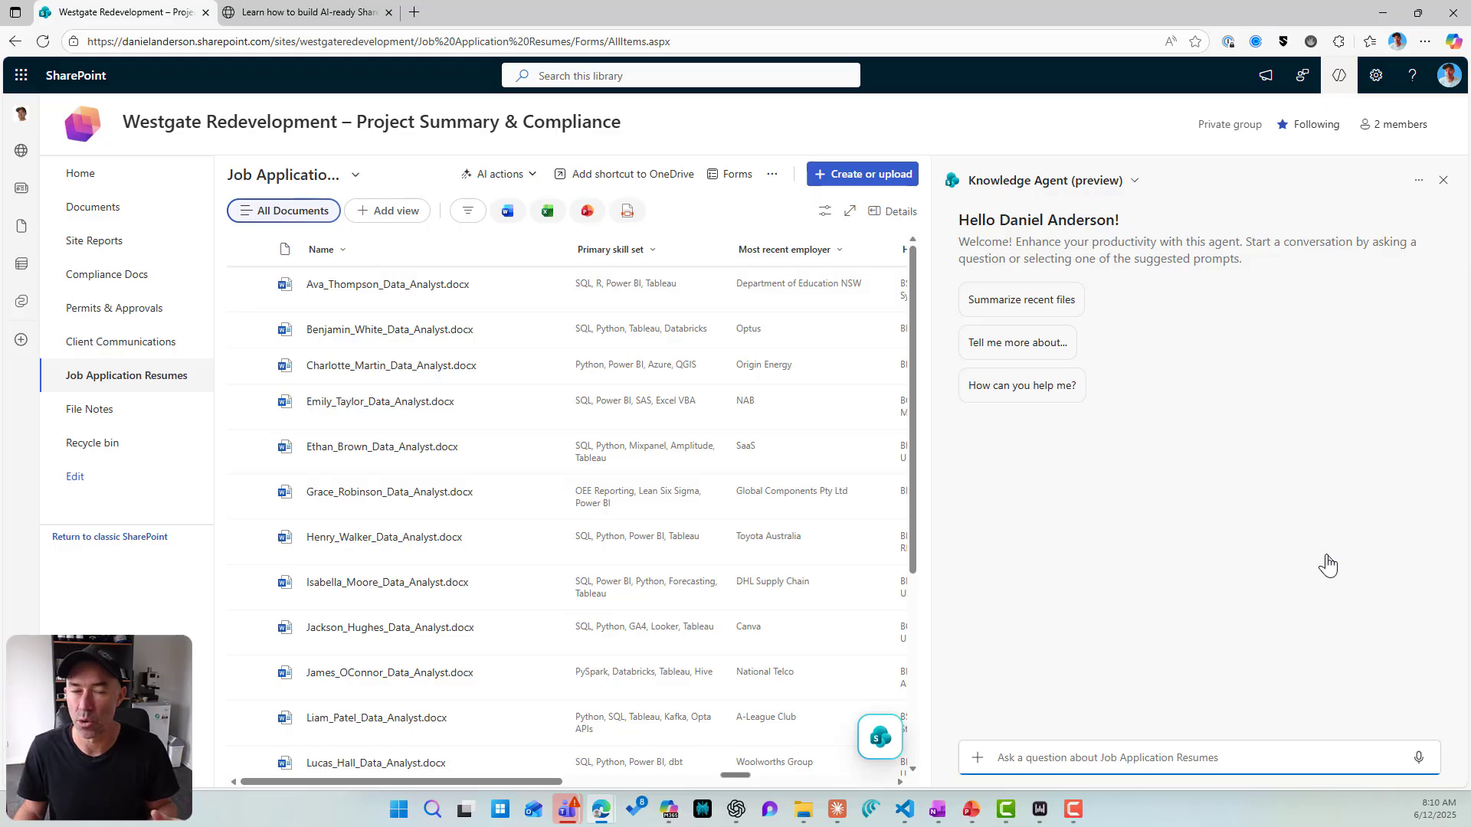
click(1419, 761)
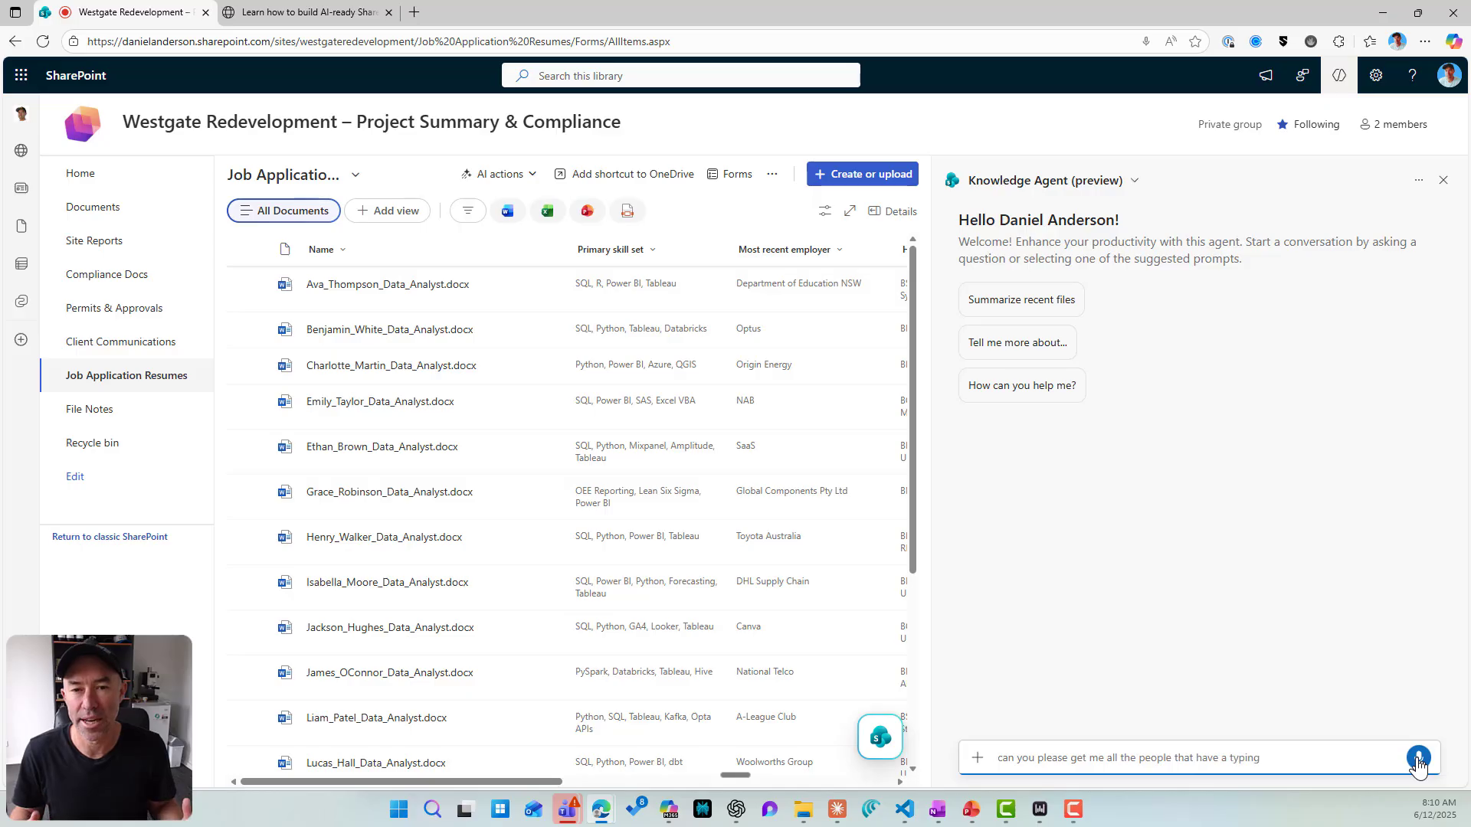
click(1420, 760)
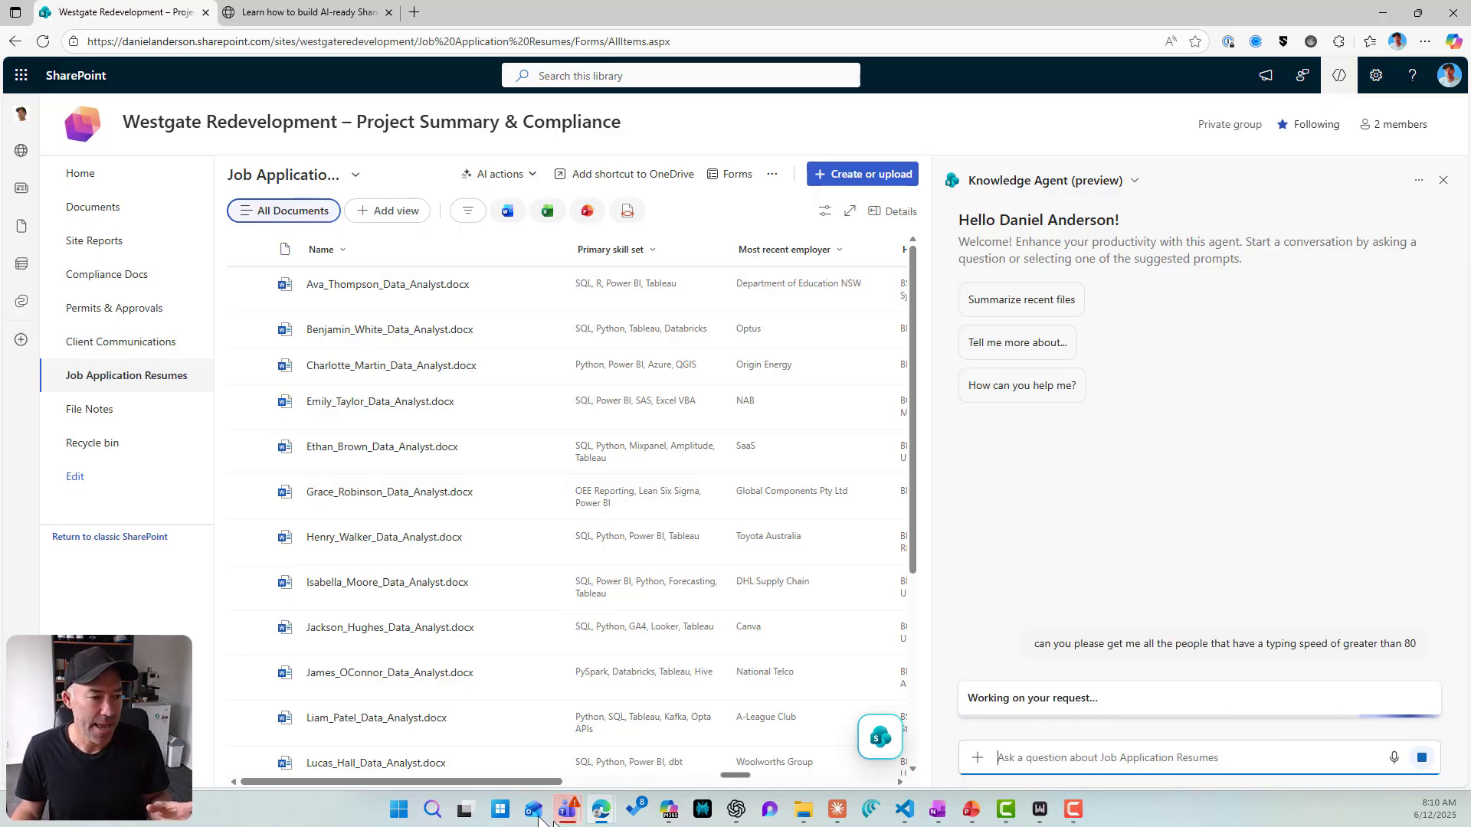
drag(517, 779, 689, 775)
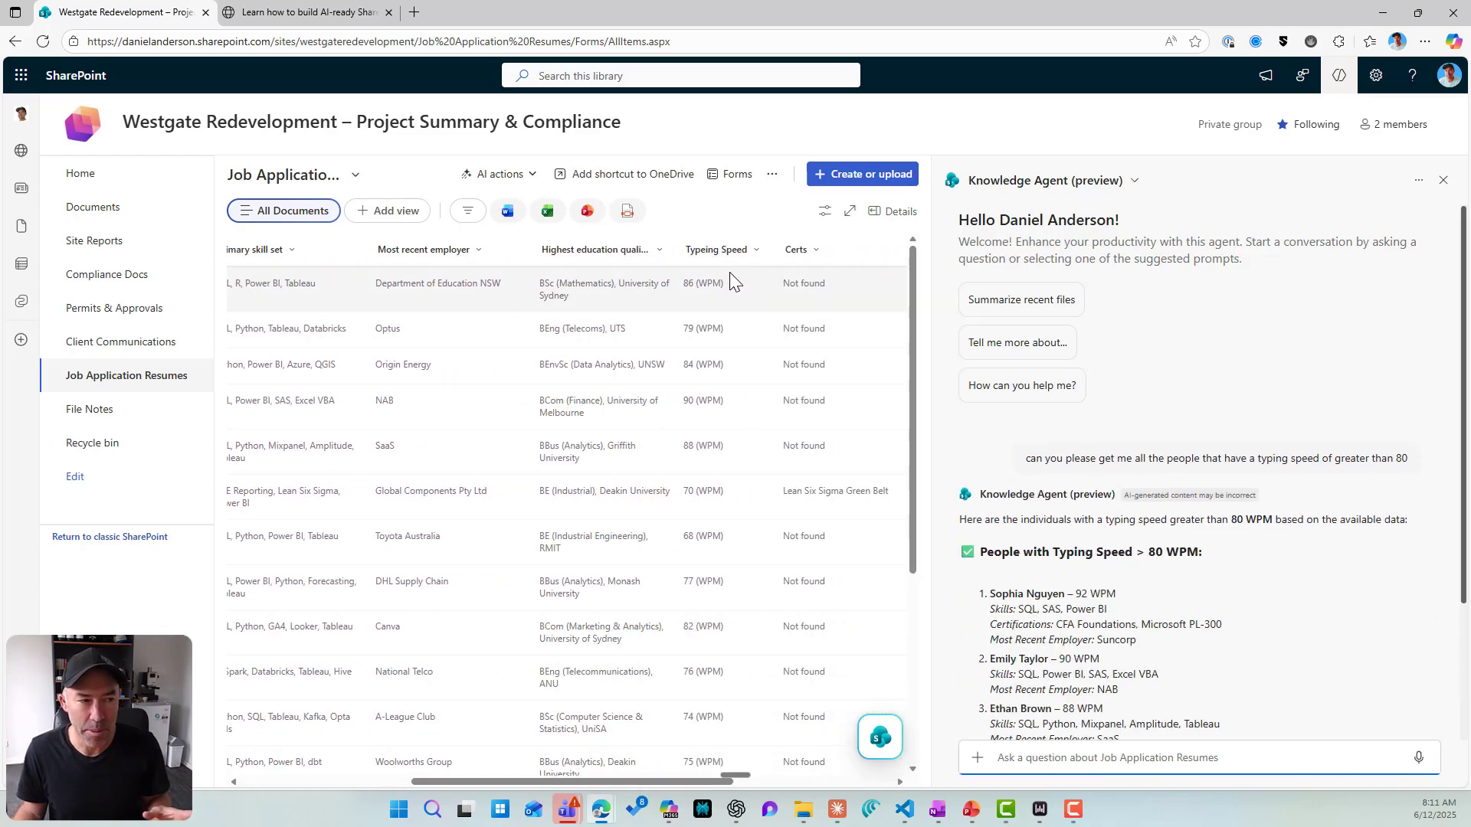
scroll(1108, 447, down, 5)
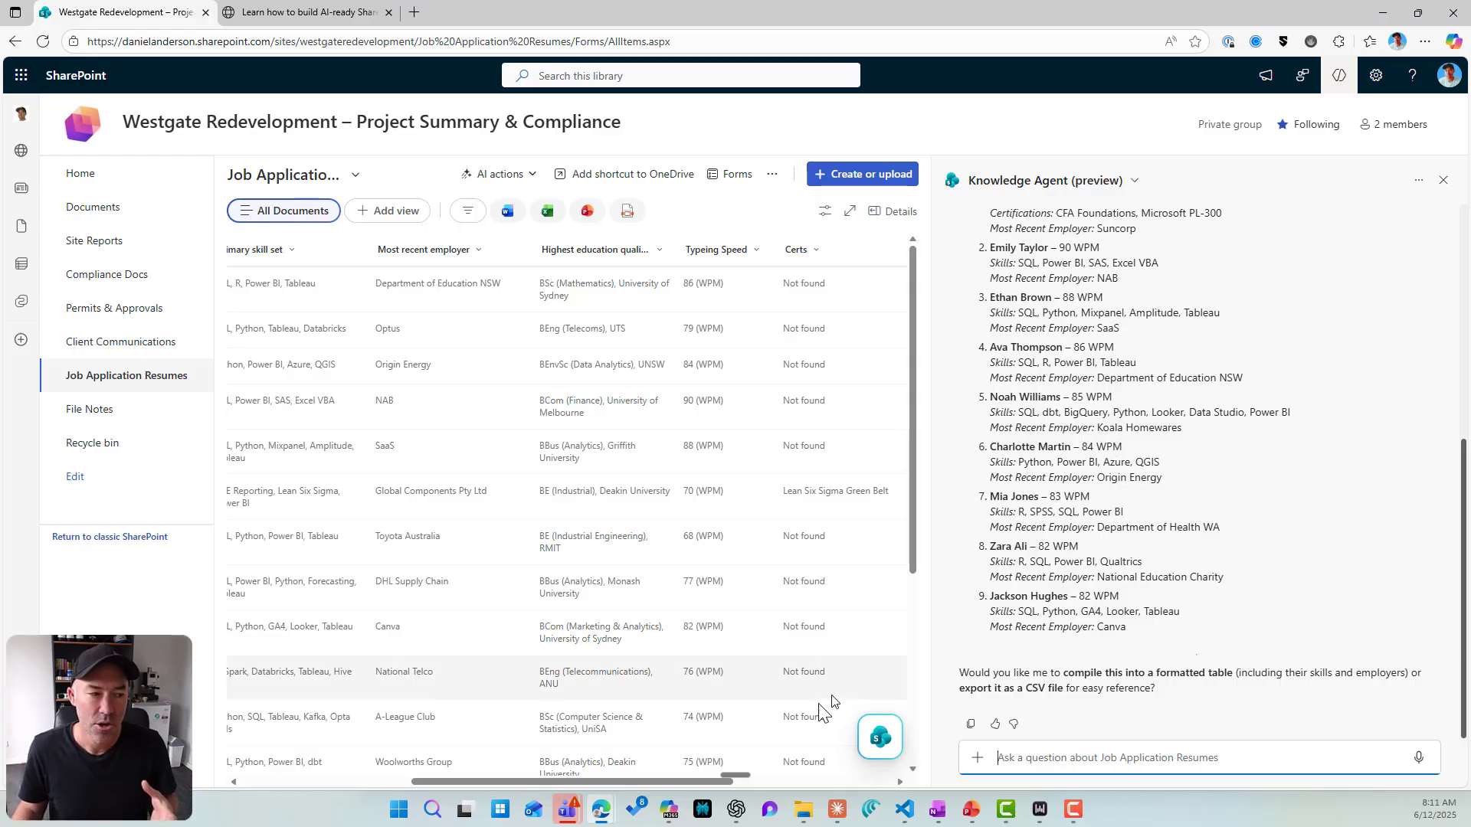
scroll(708, 781, left, 1)
scroll(650, 781, left, 2)
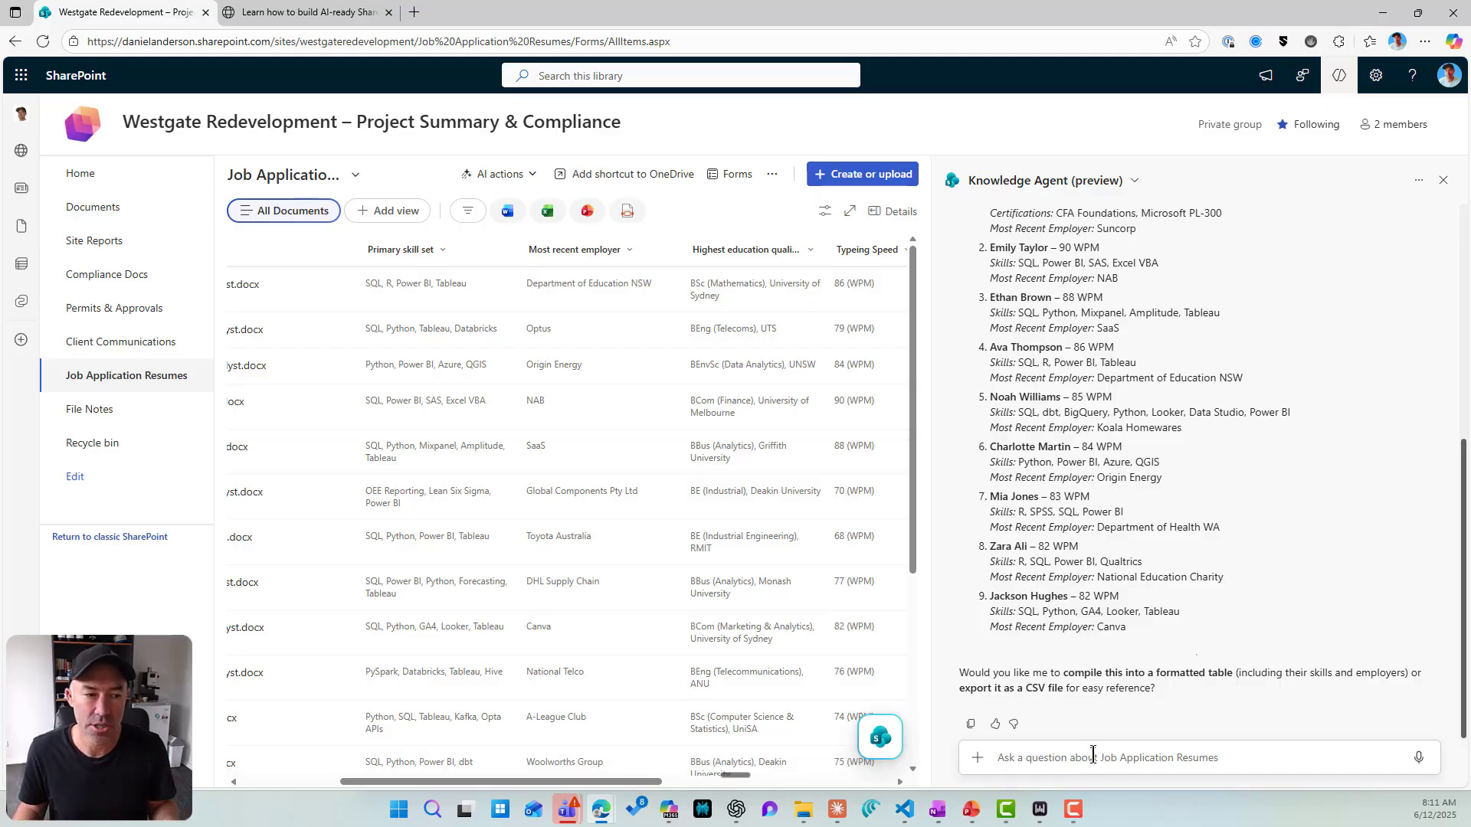
Ask for candidates typing faster than 80 WPM with Tableau, correcting 'table', and highlight the 88 and 82 WPM results
click(1417, 760)
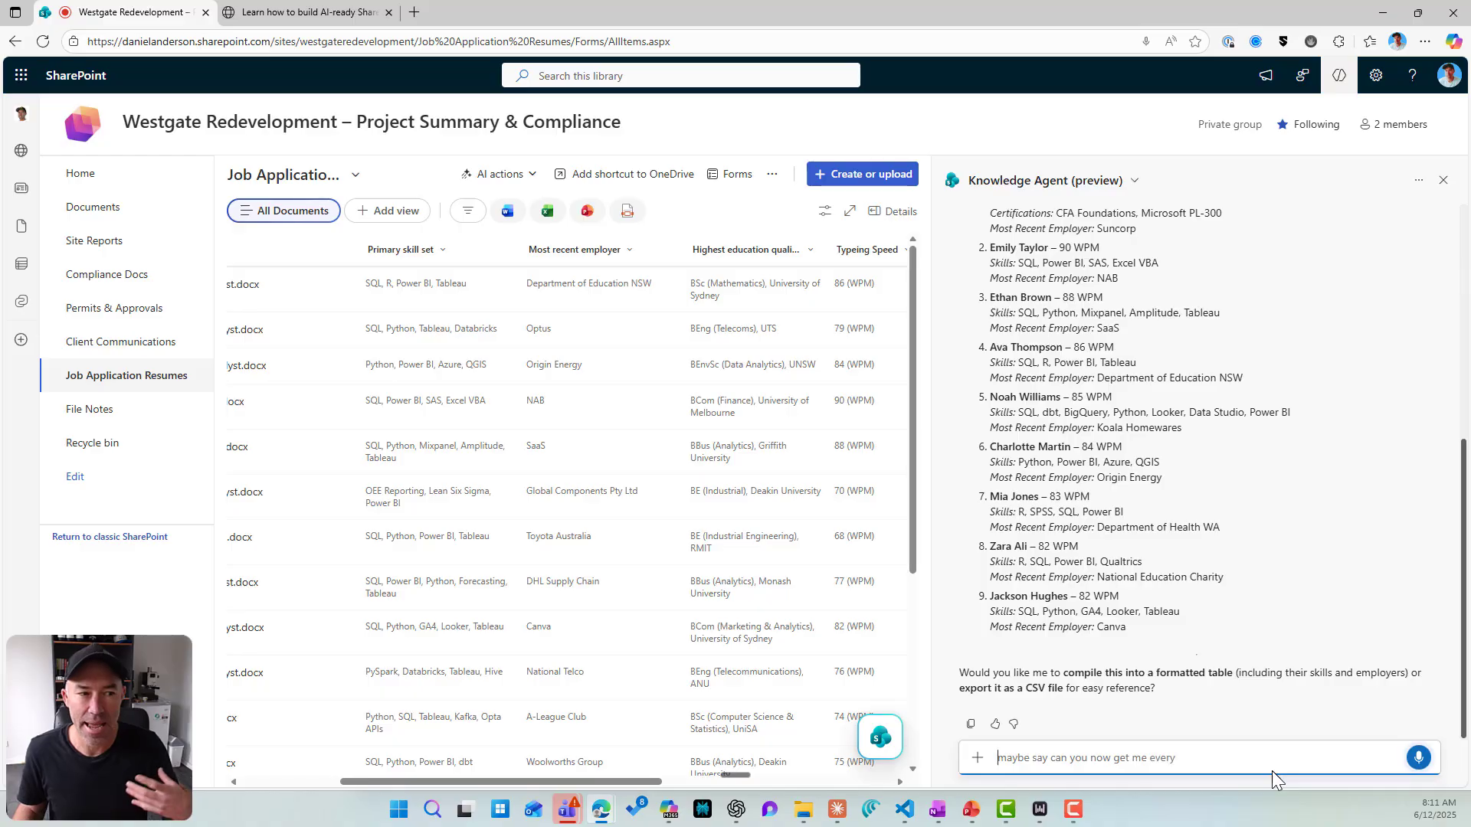
text(body that)
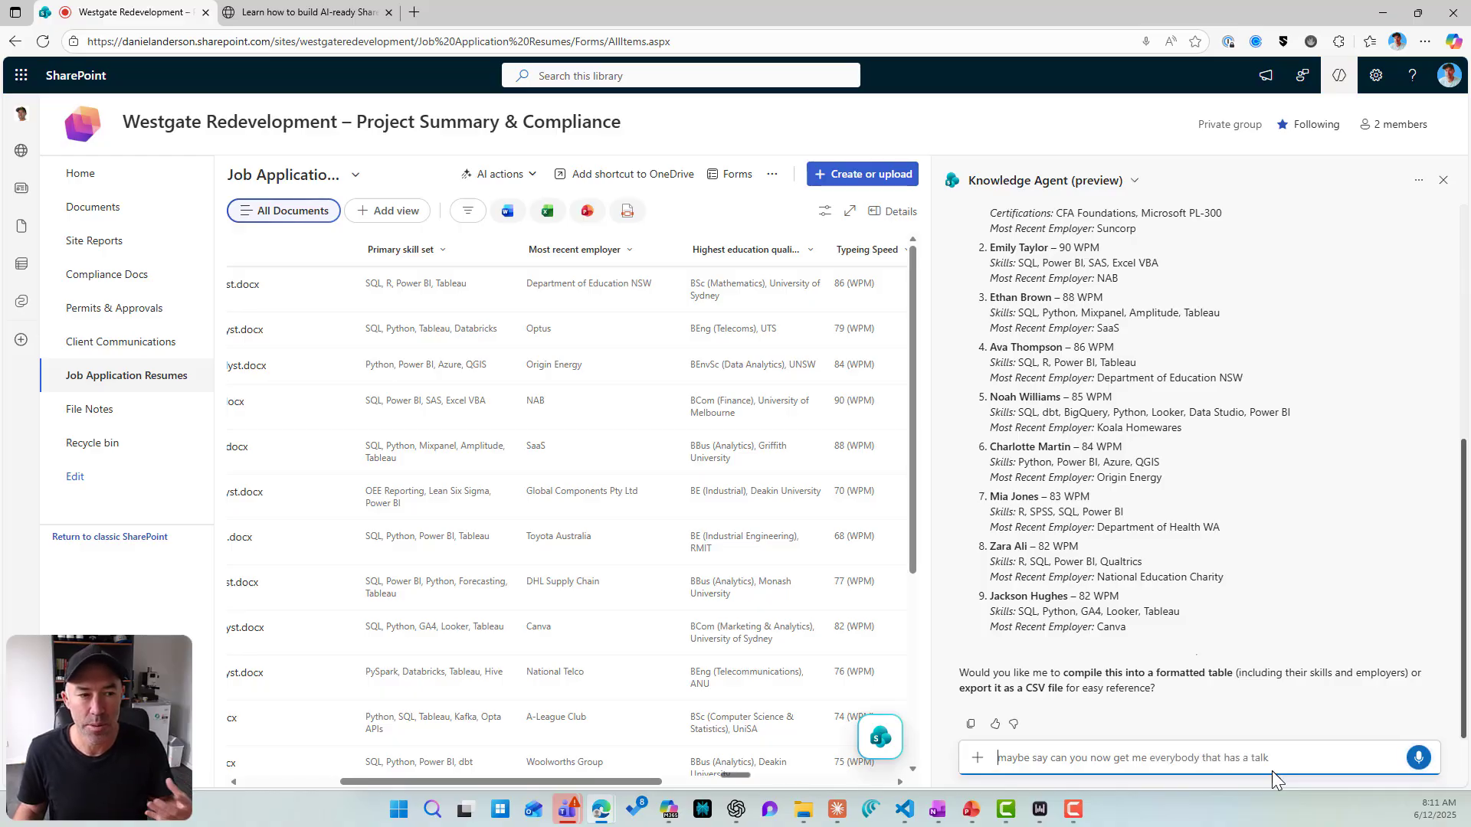
text( has a typing speed of greater than 80)
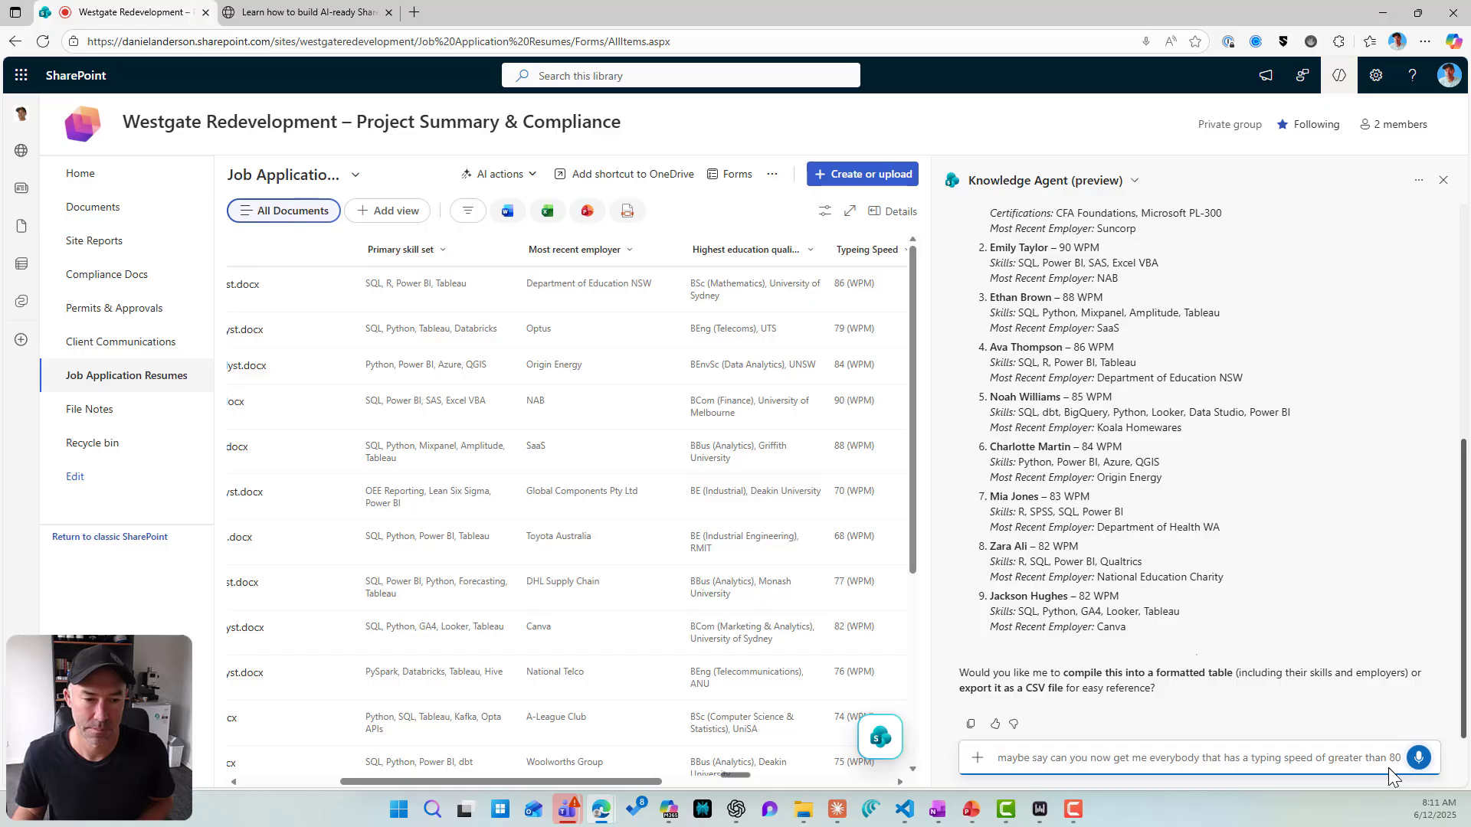
click(1417, 758)
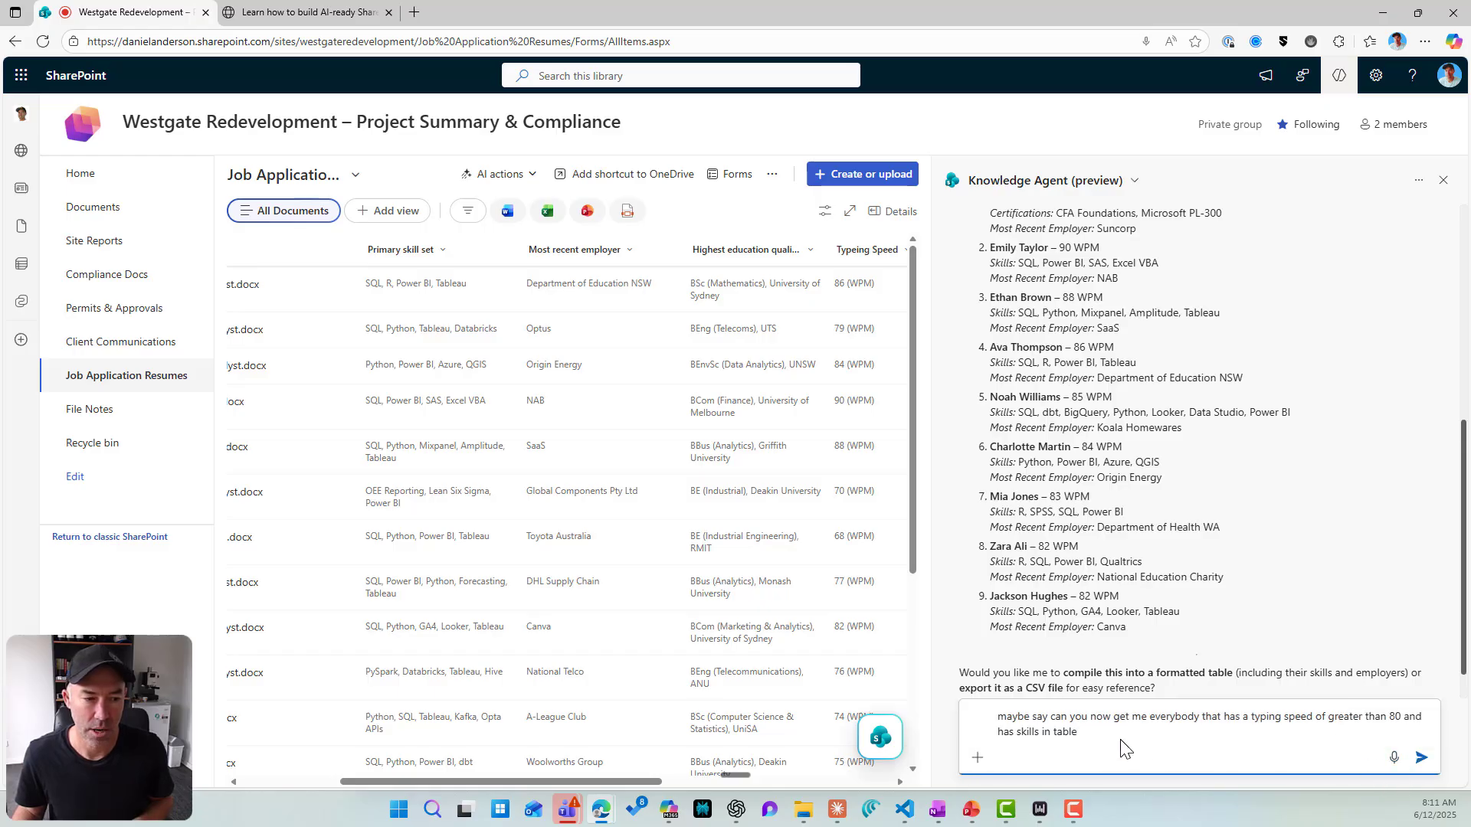
key(BackSpace)
key(BackSpace)
key(BackSpace)
key(BackSpace)
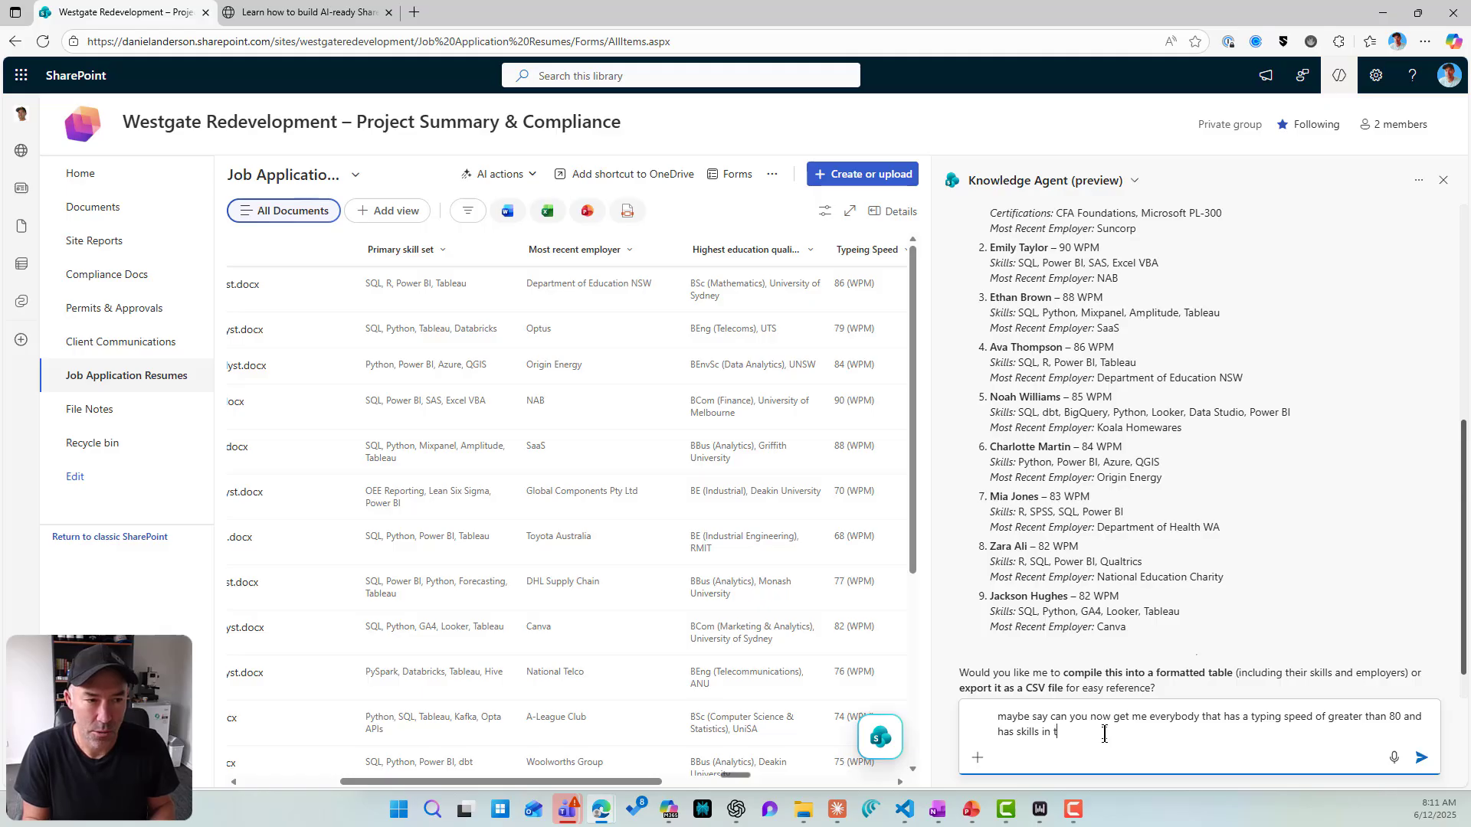
text(able)
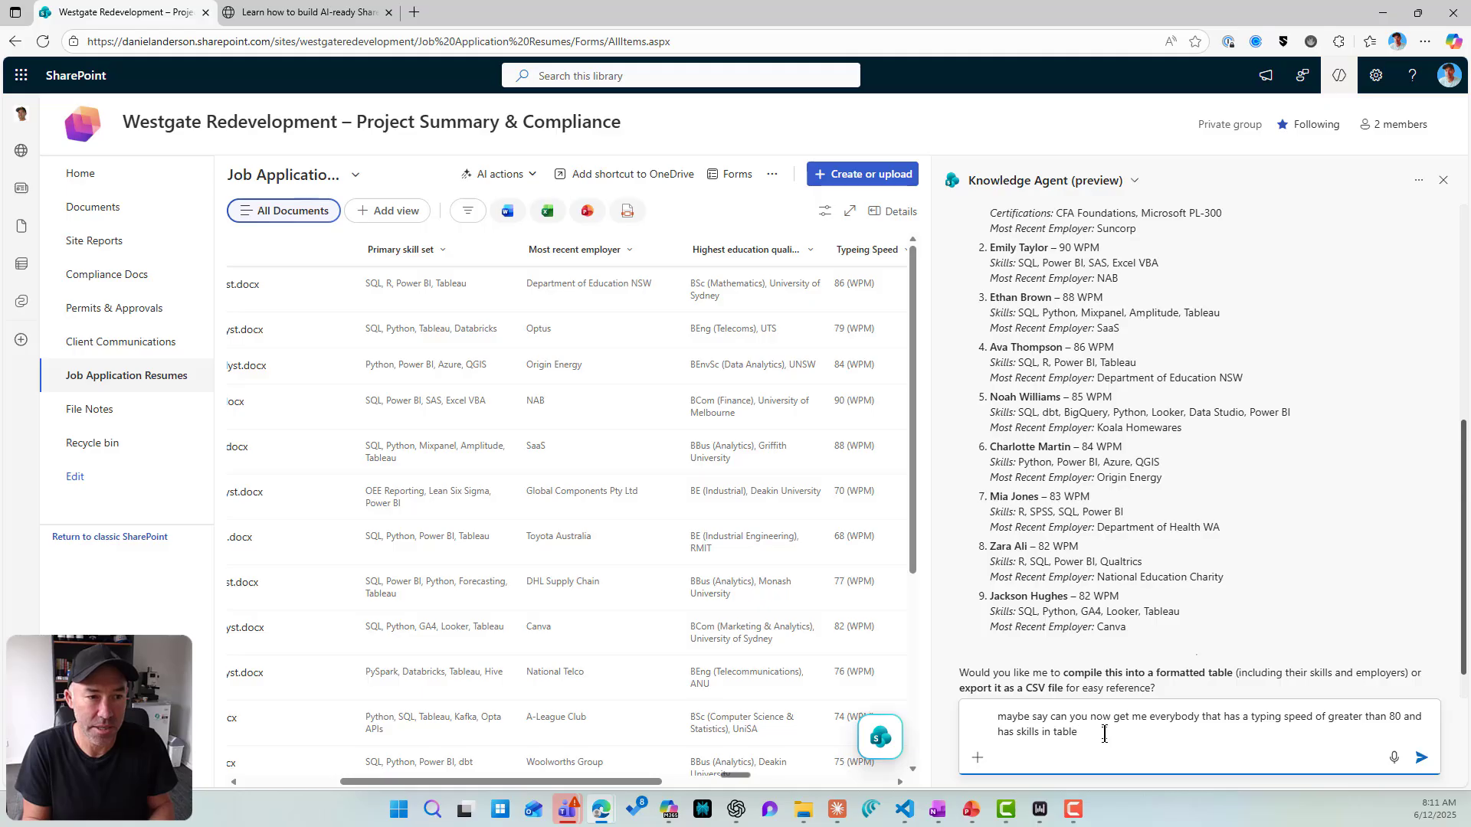
text(au)
key(Return)
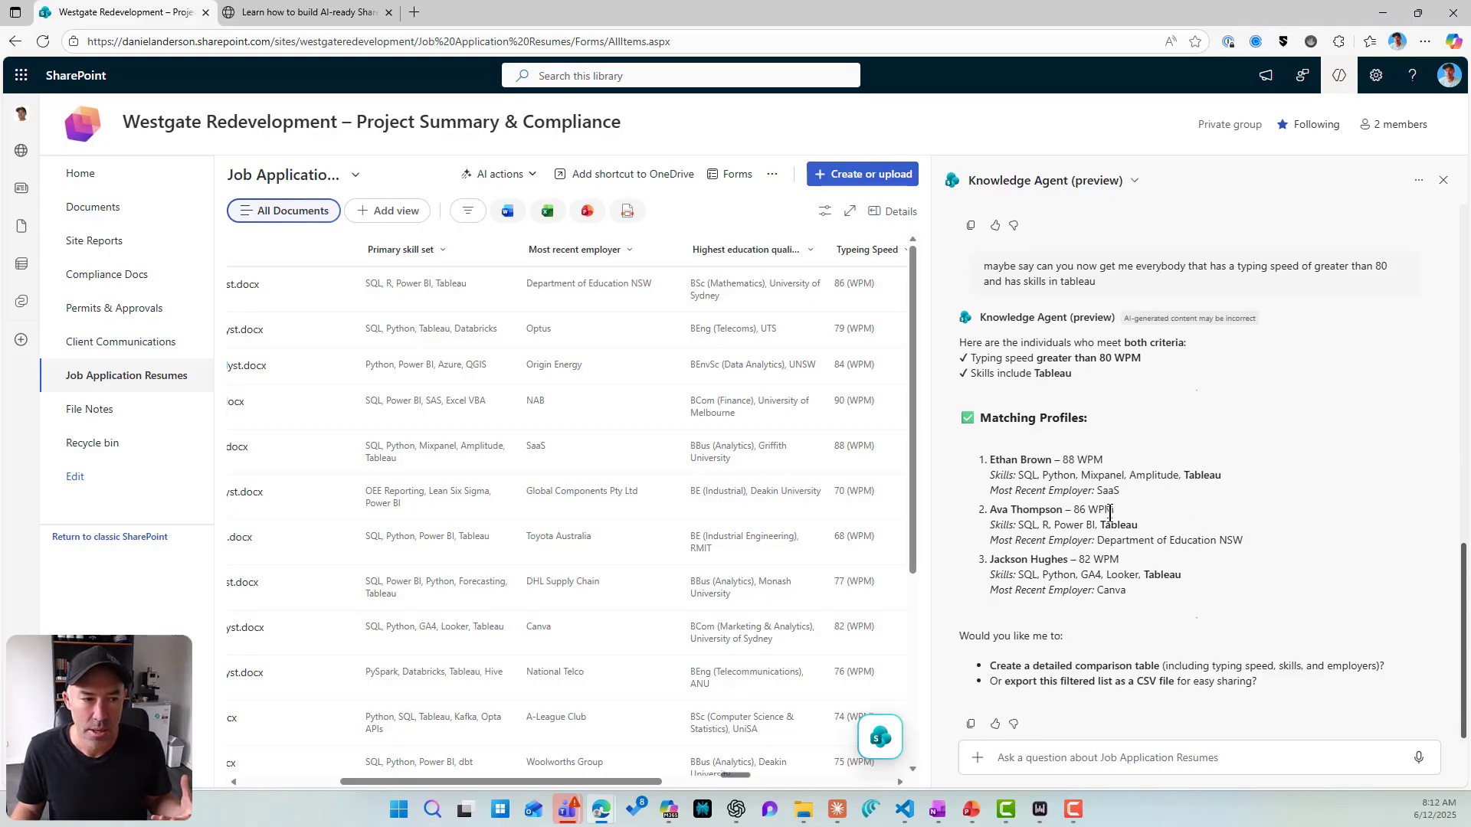
drag(1060, 460, 1098, 510)
drag(1067, 559, 1103, 559)
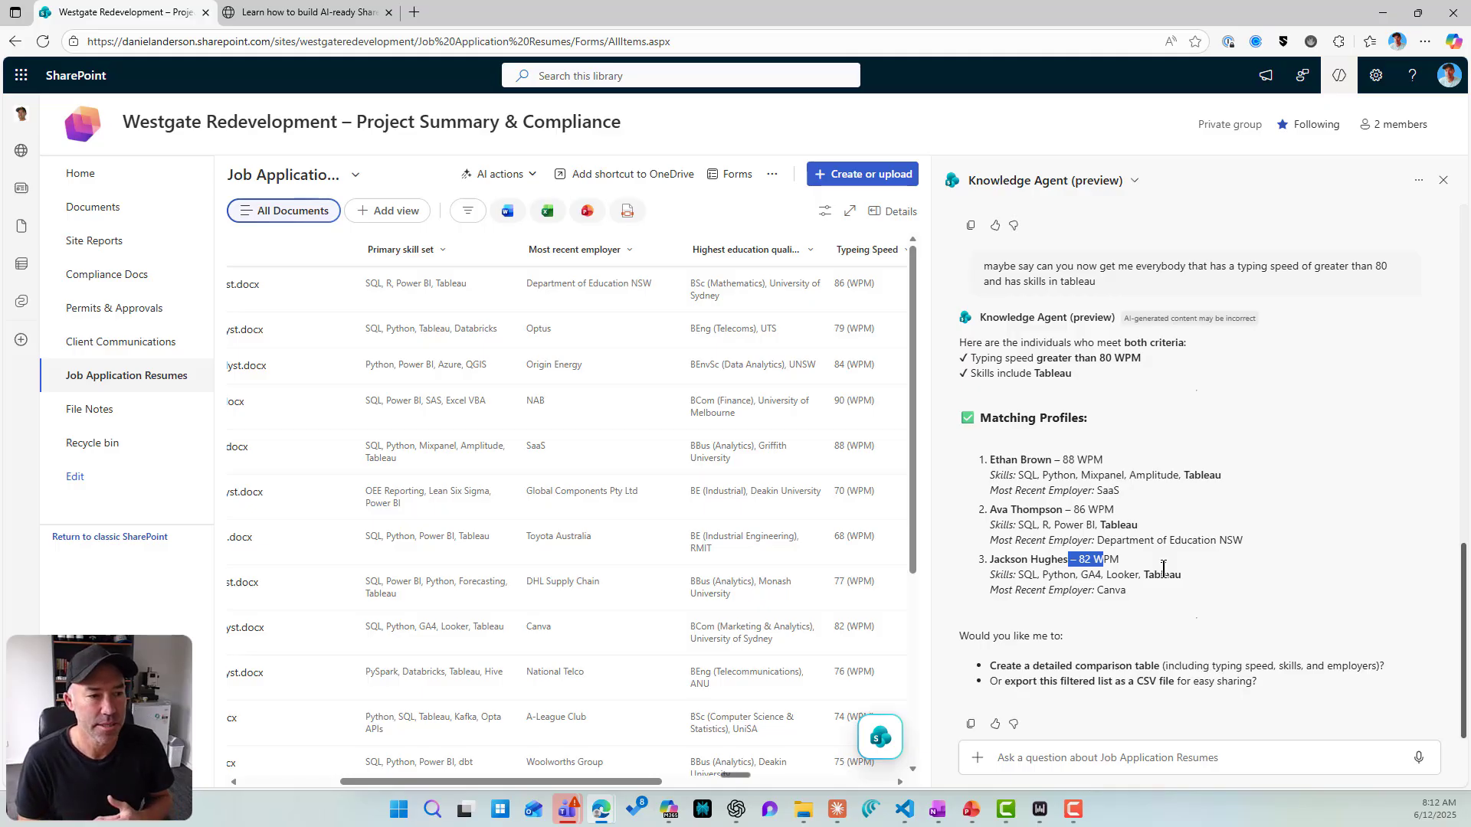
Close the Knowledge Agent and drag a new résumé .docx from File Explorer into Job Application Resumes
click(1443, 180)
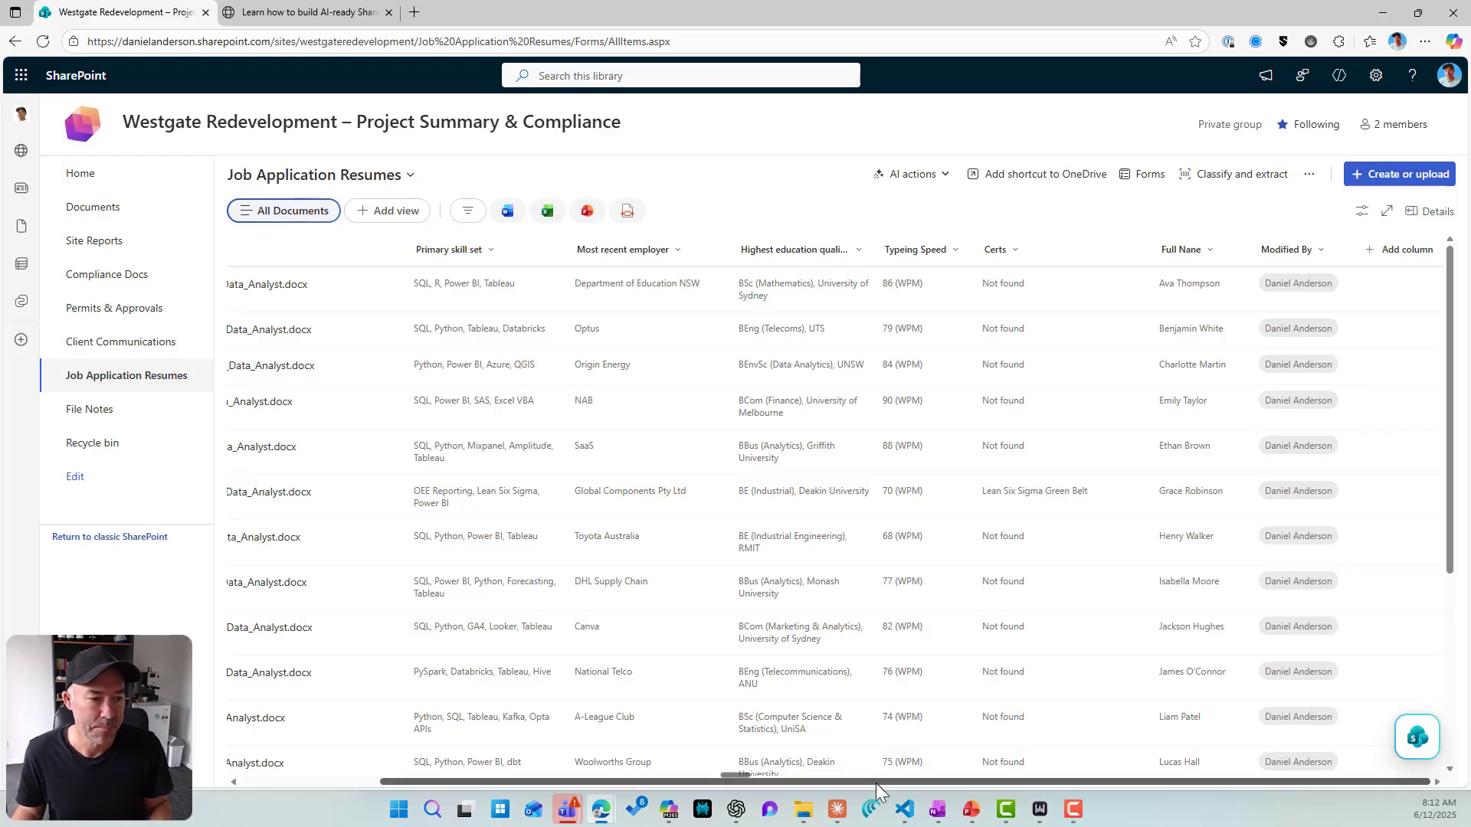
drag(876, 779, 737, 779)
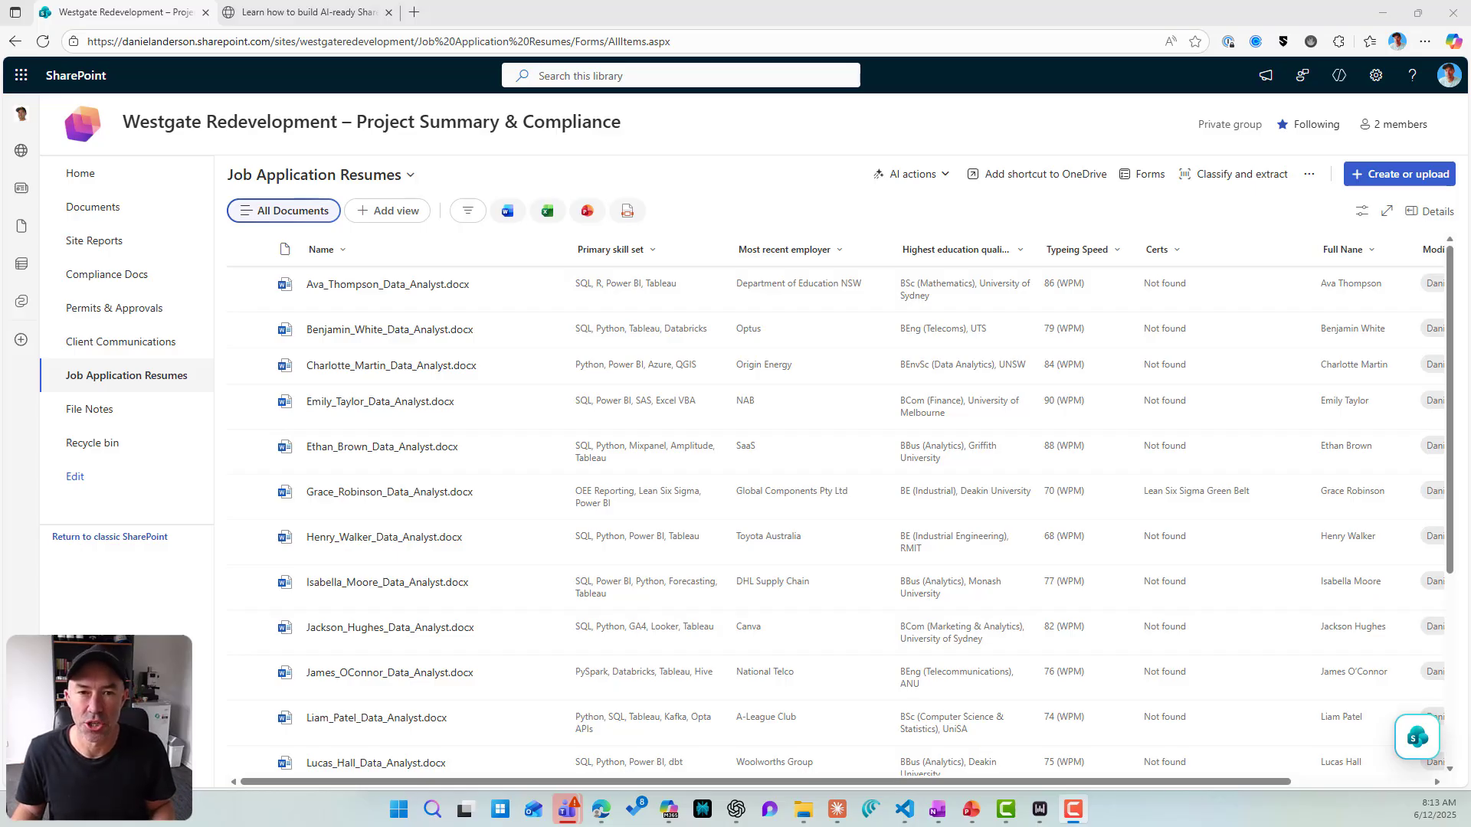
drag(1118, 326, 677, 278)
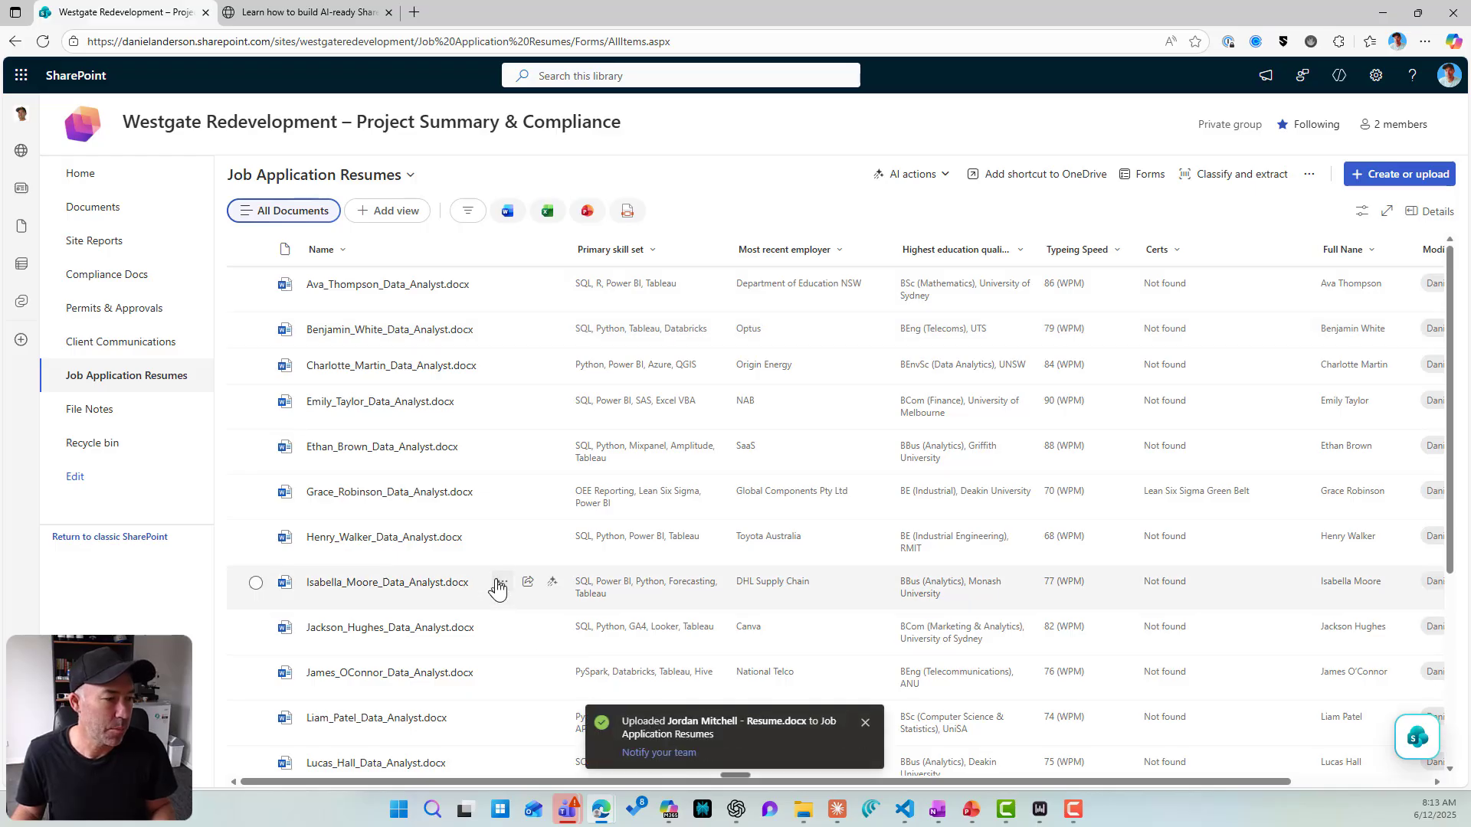
scroll(674, 690, down, 4)
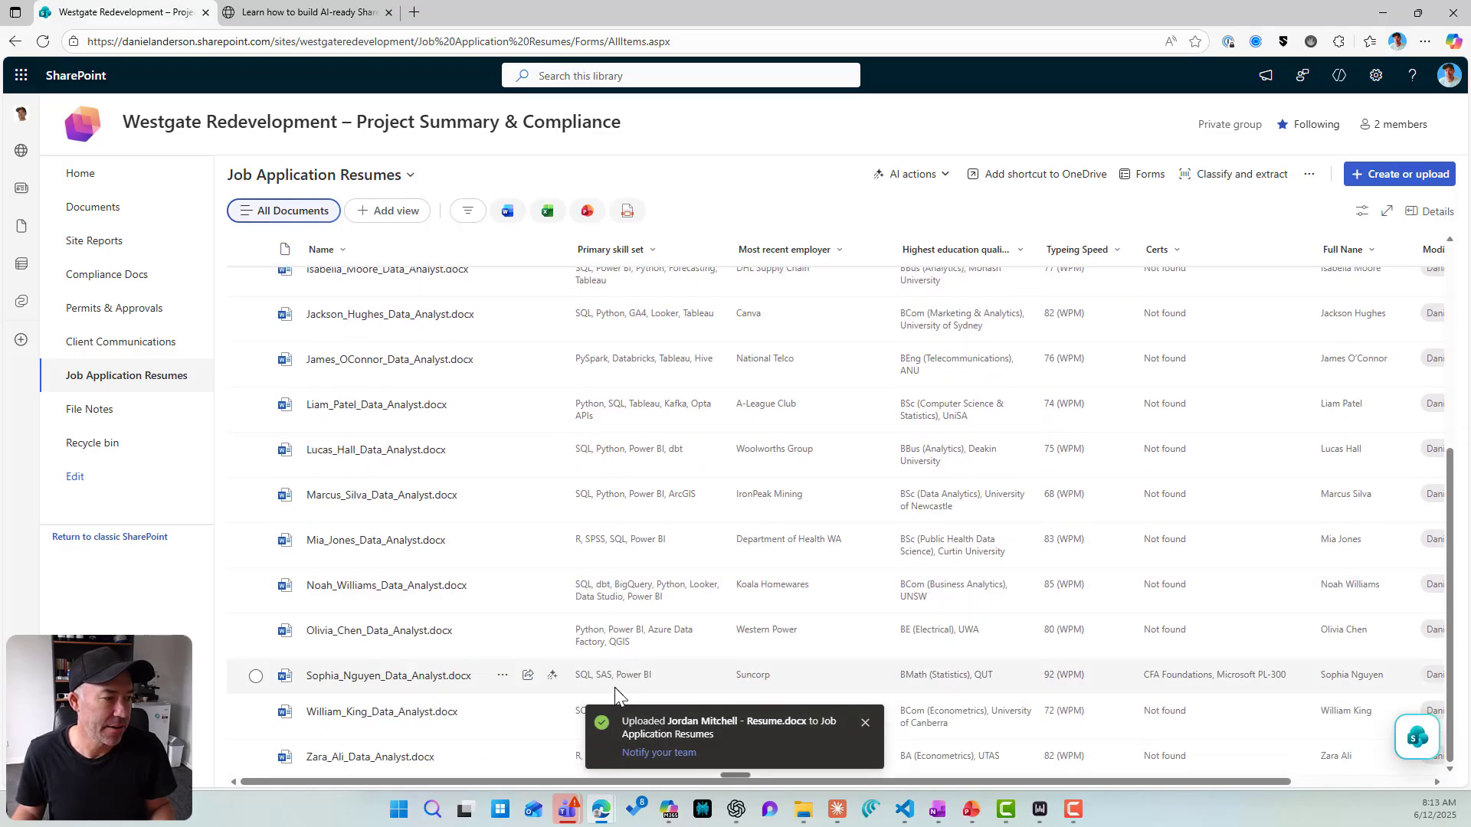
scroll(614, 687, up, 5)
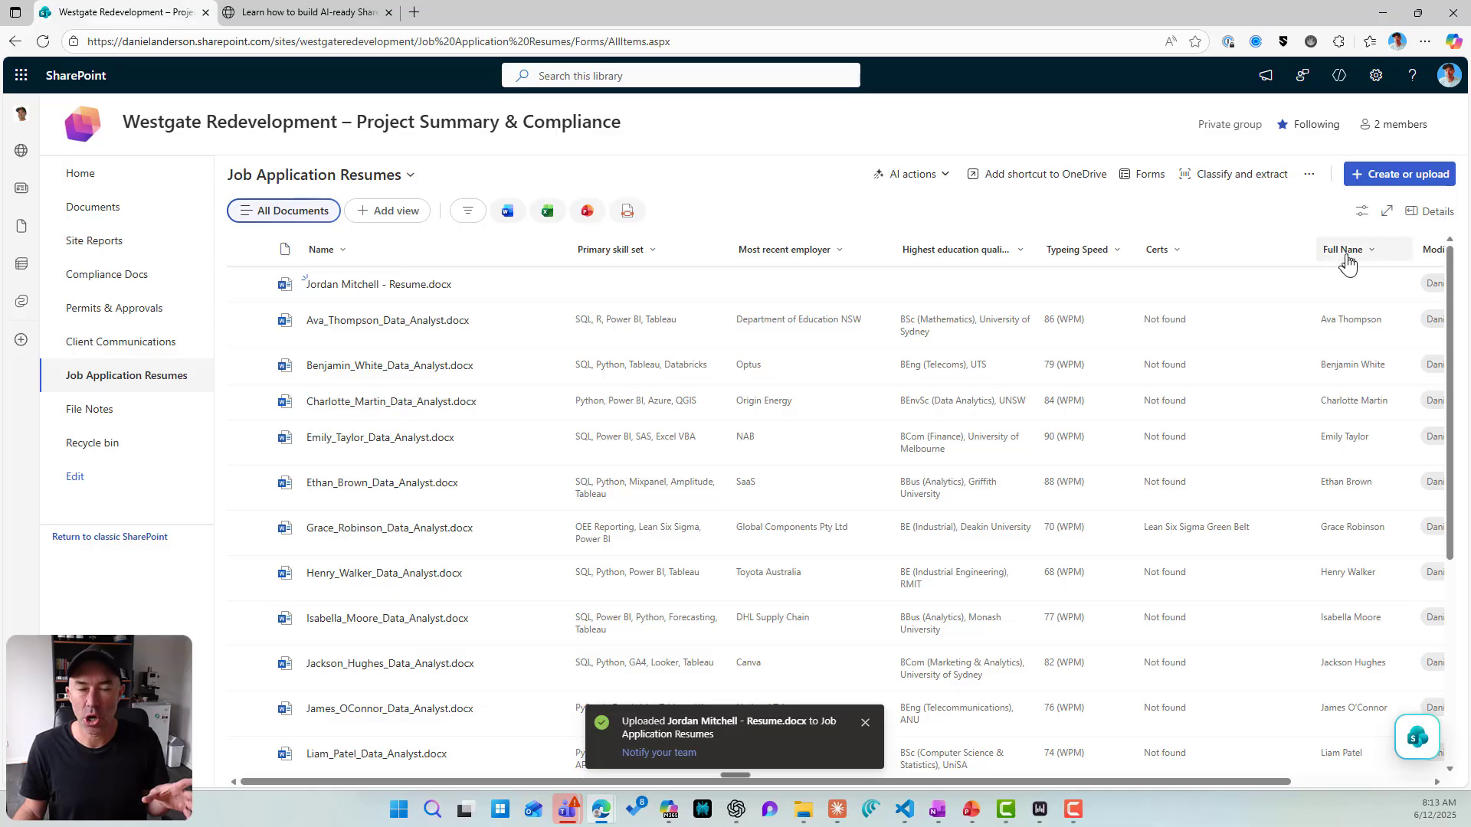
Dismiss the upload notice and read the Primary skill set column's full autofill prompt in its settings
click(865, 722)
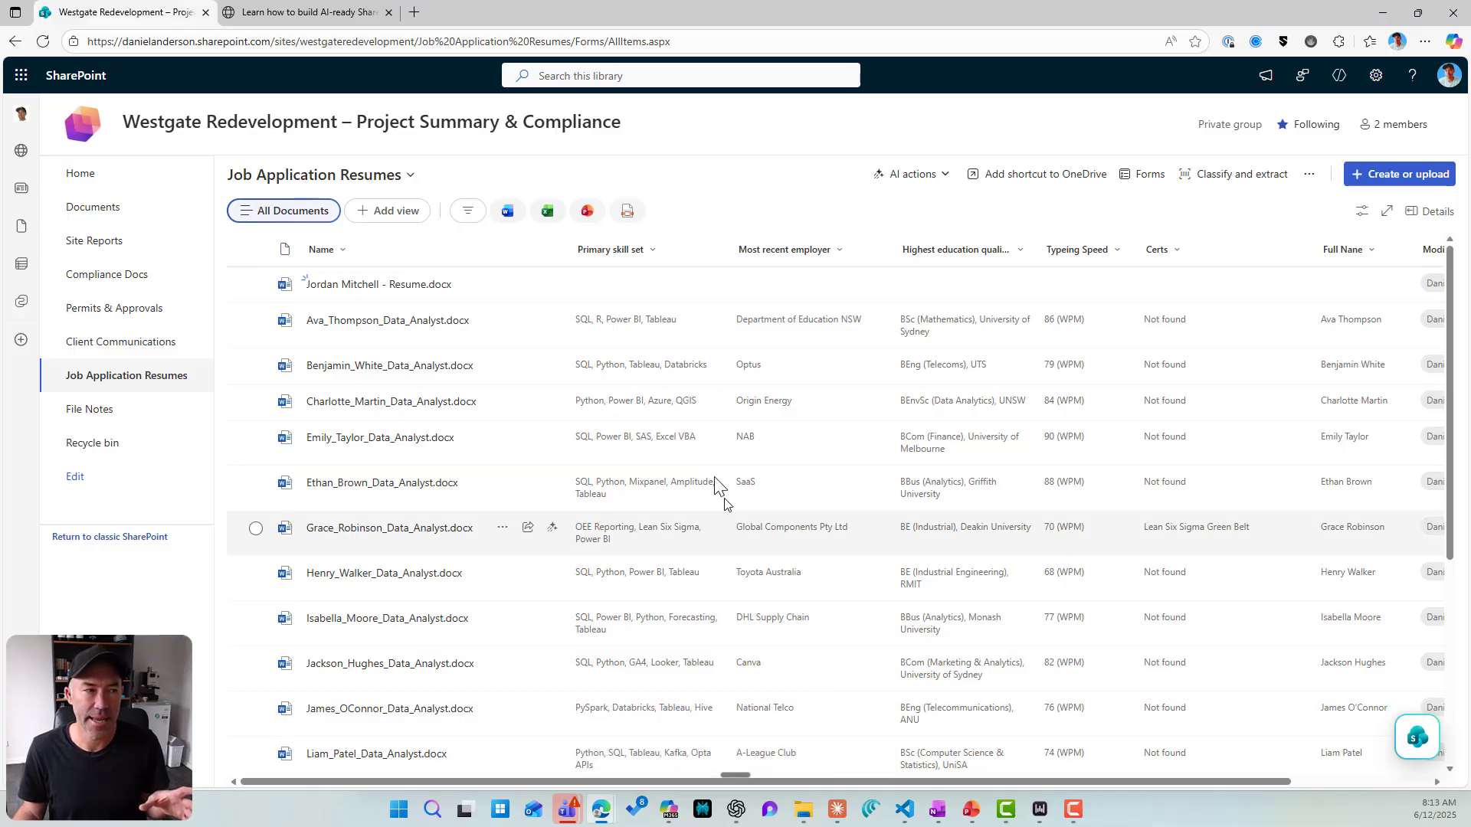
click(652, 253)
mouse_move(674, 393)
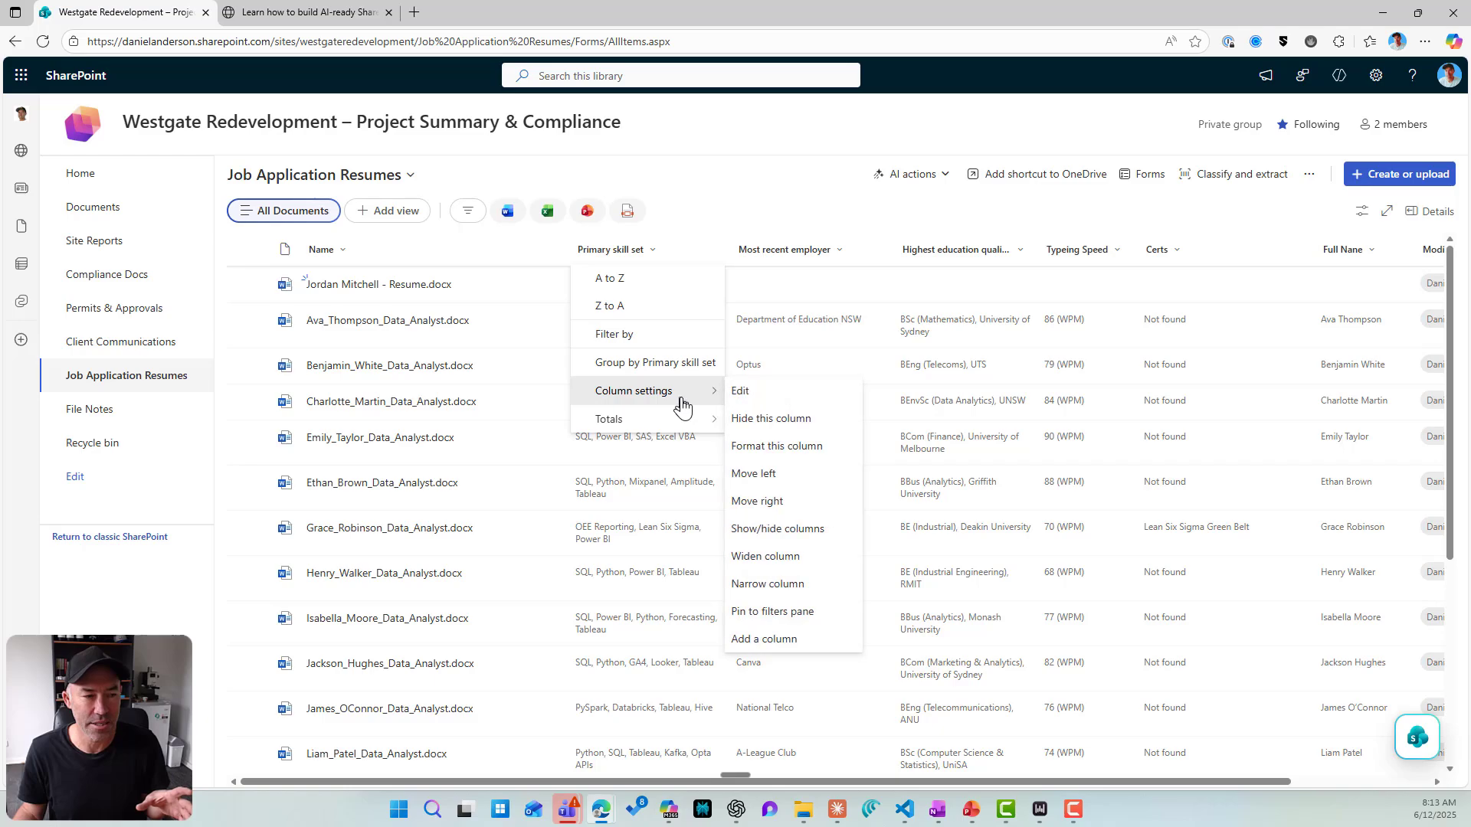
click(778, 401)
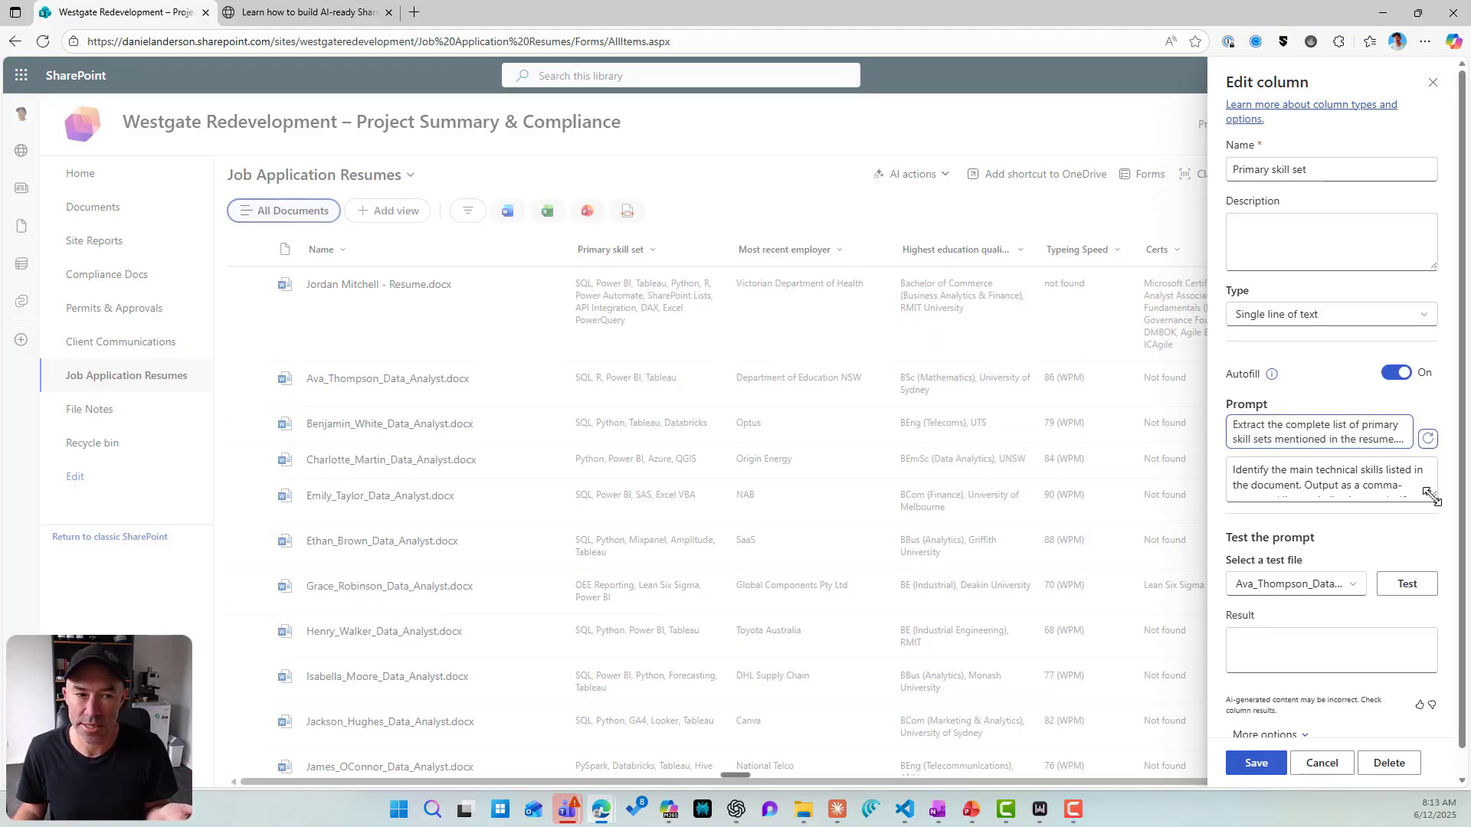
drag(1431, 496, 1431, 557)
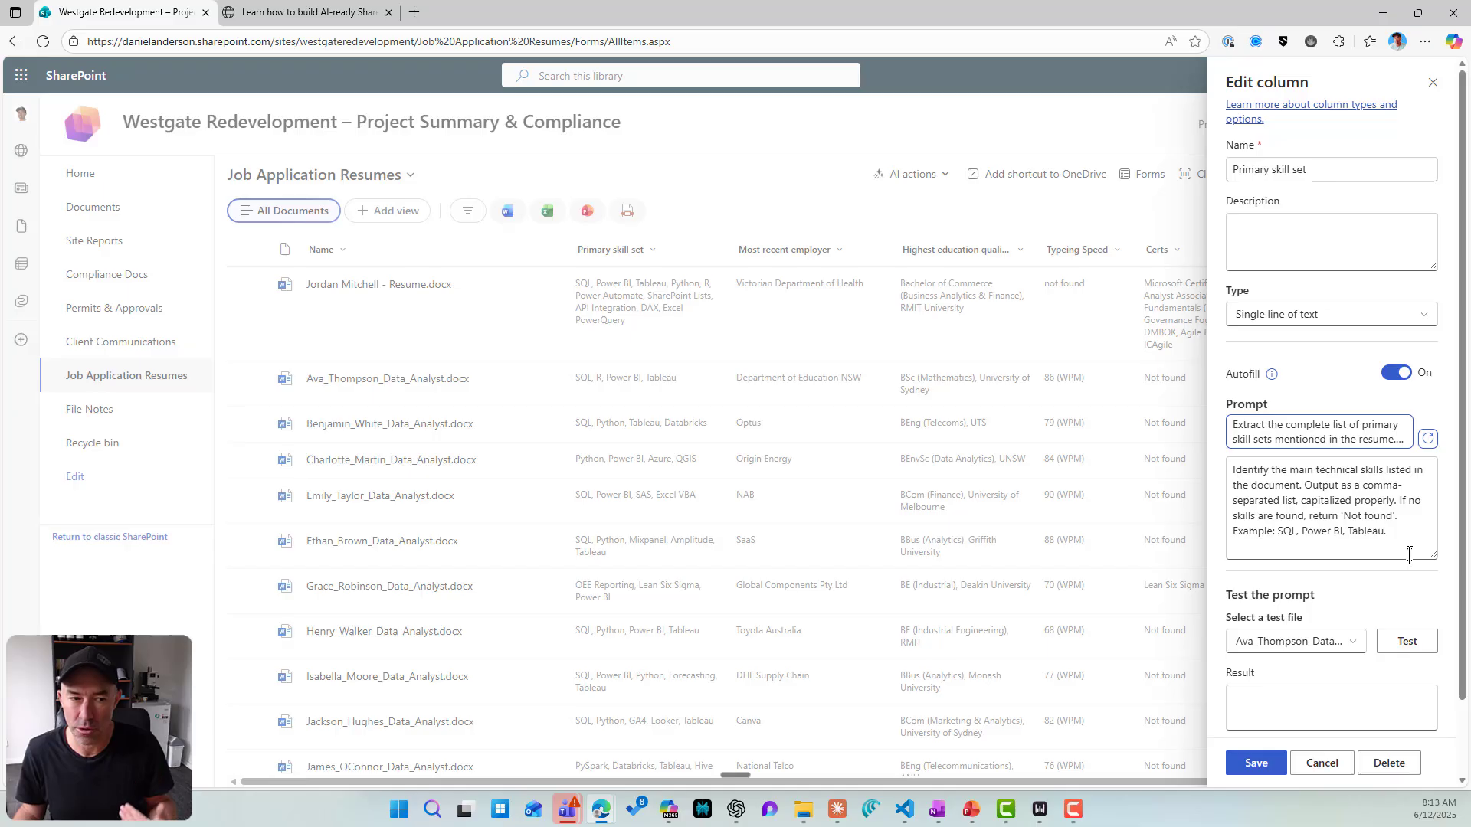
click(1433, 82)
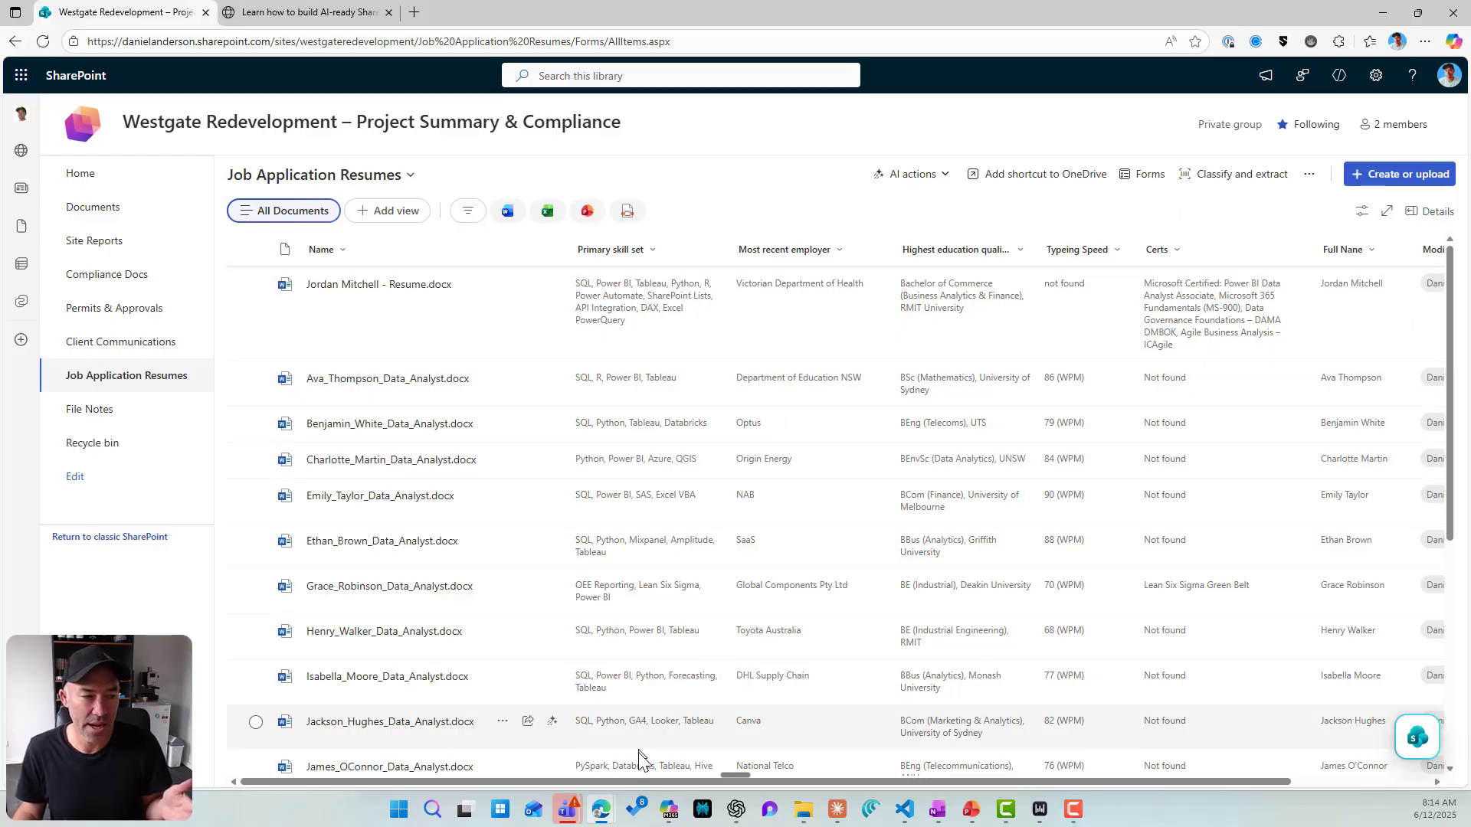
Scroll the list sideways and drag the Highest education qualification column wider
drag(639, 782, 786, 779)
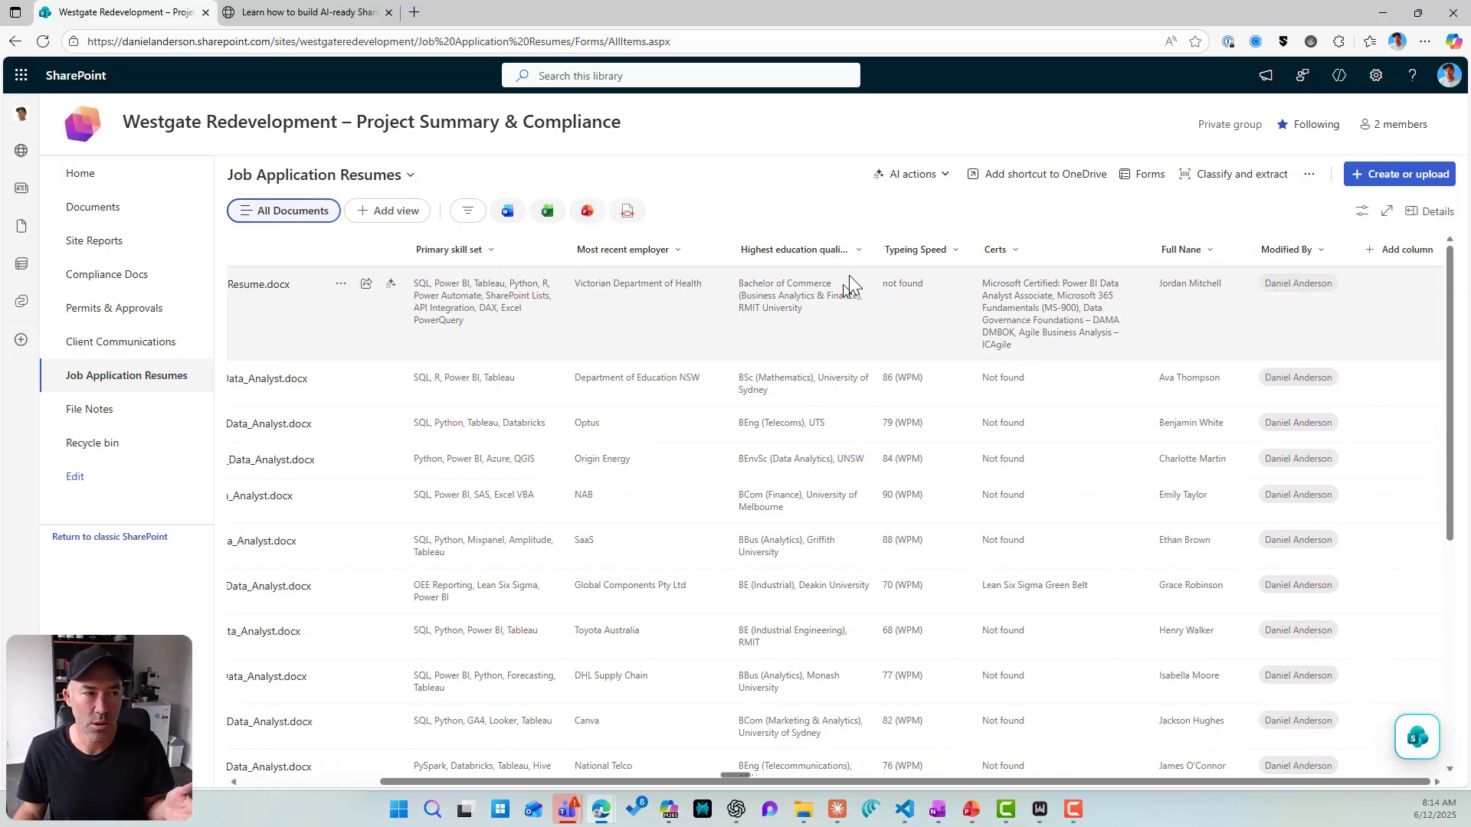
drag(873, 244, 908, 243)
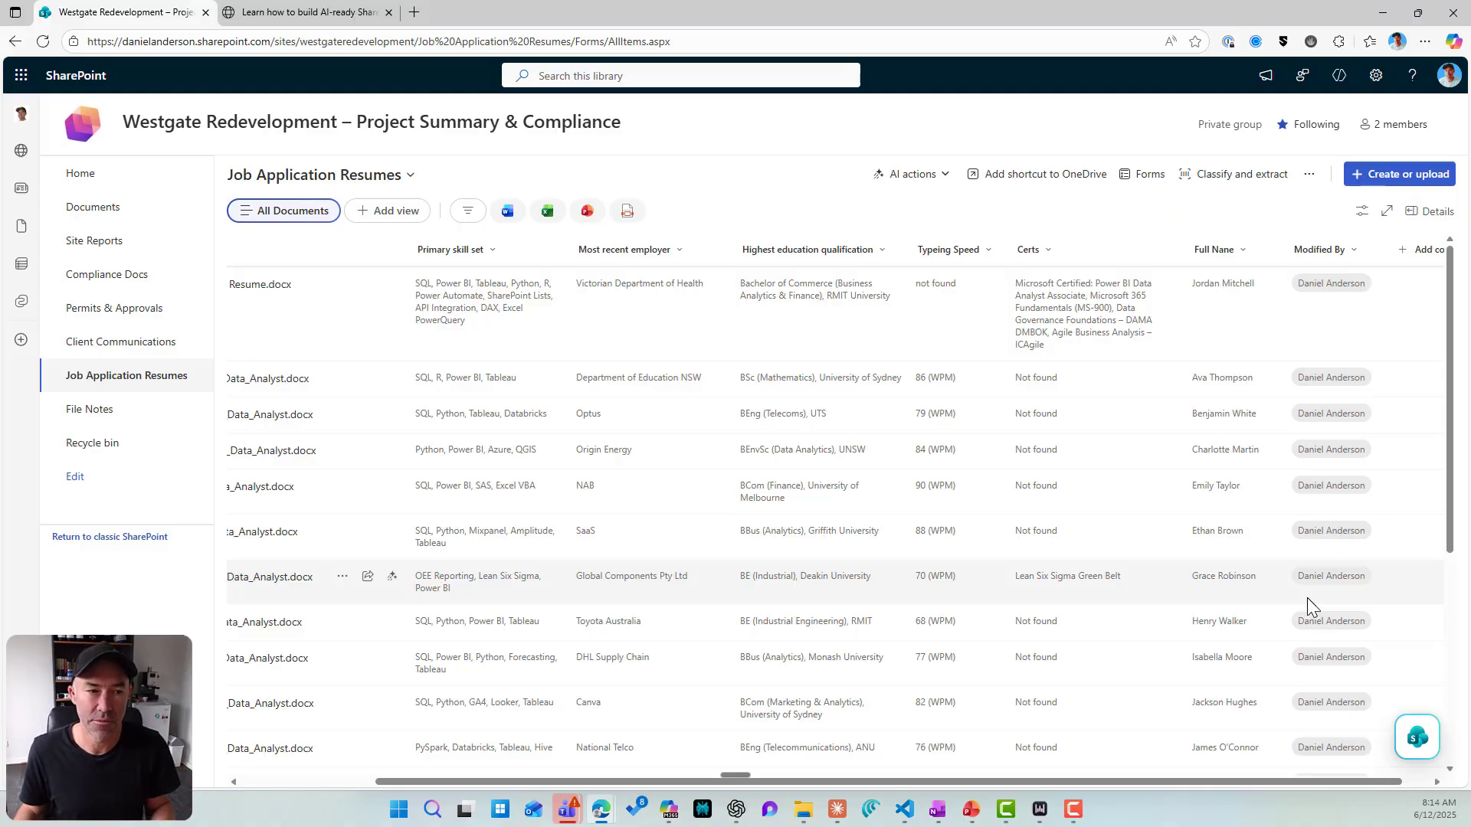
drag(1335, 781, 911, 788)
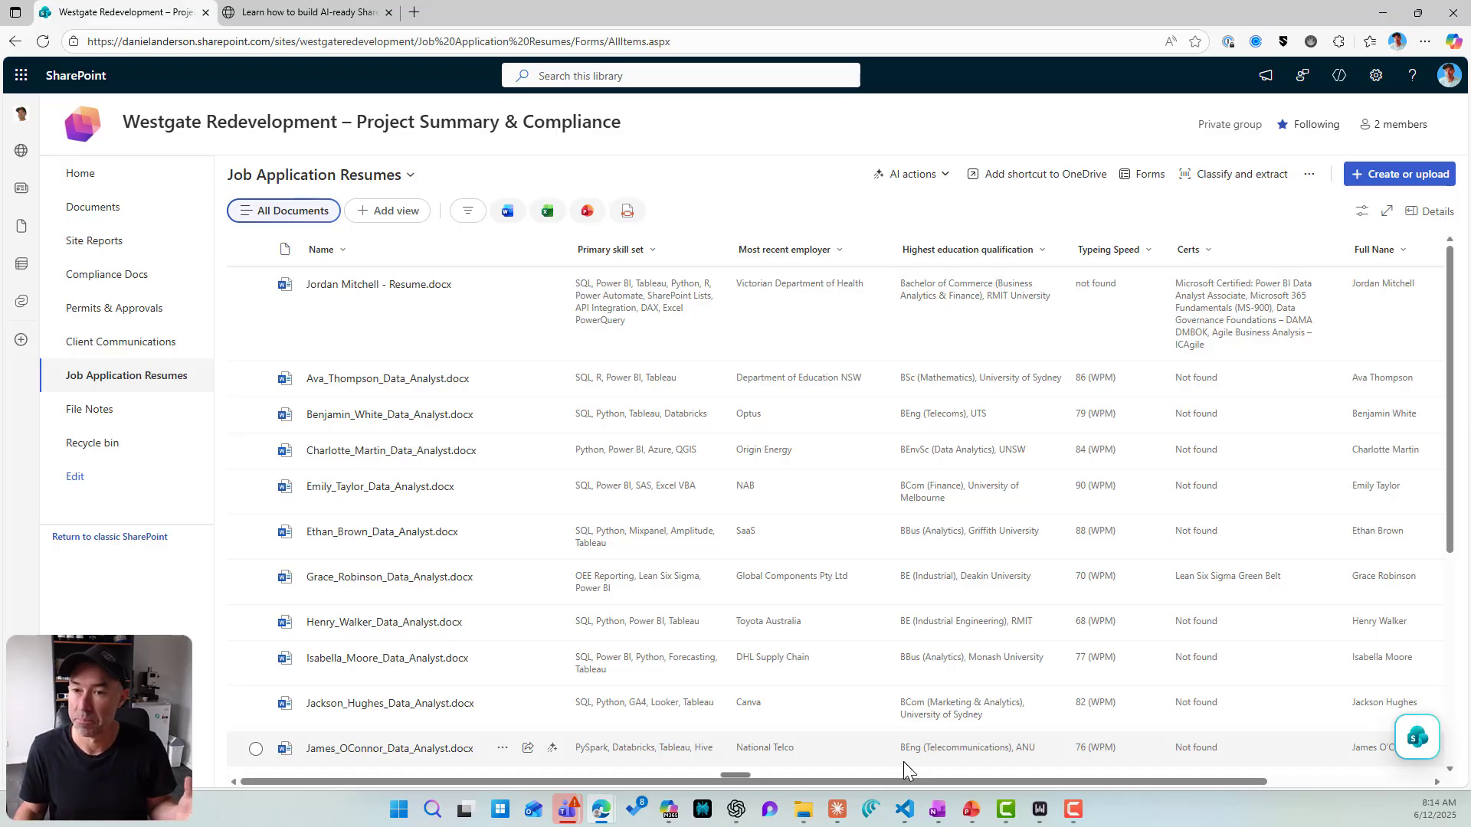
mouse_move(955, 813)
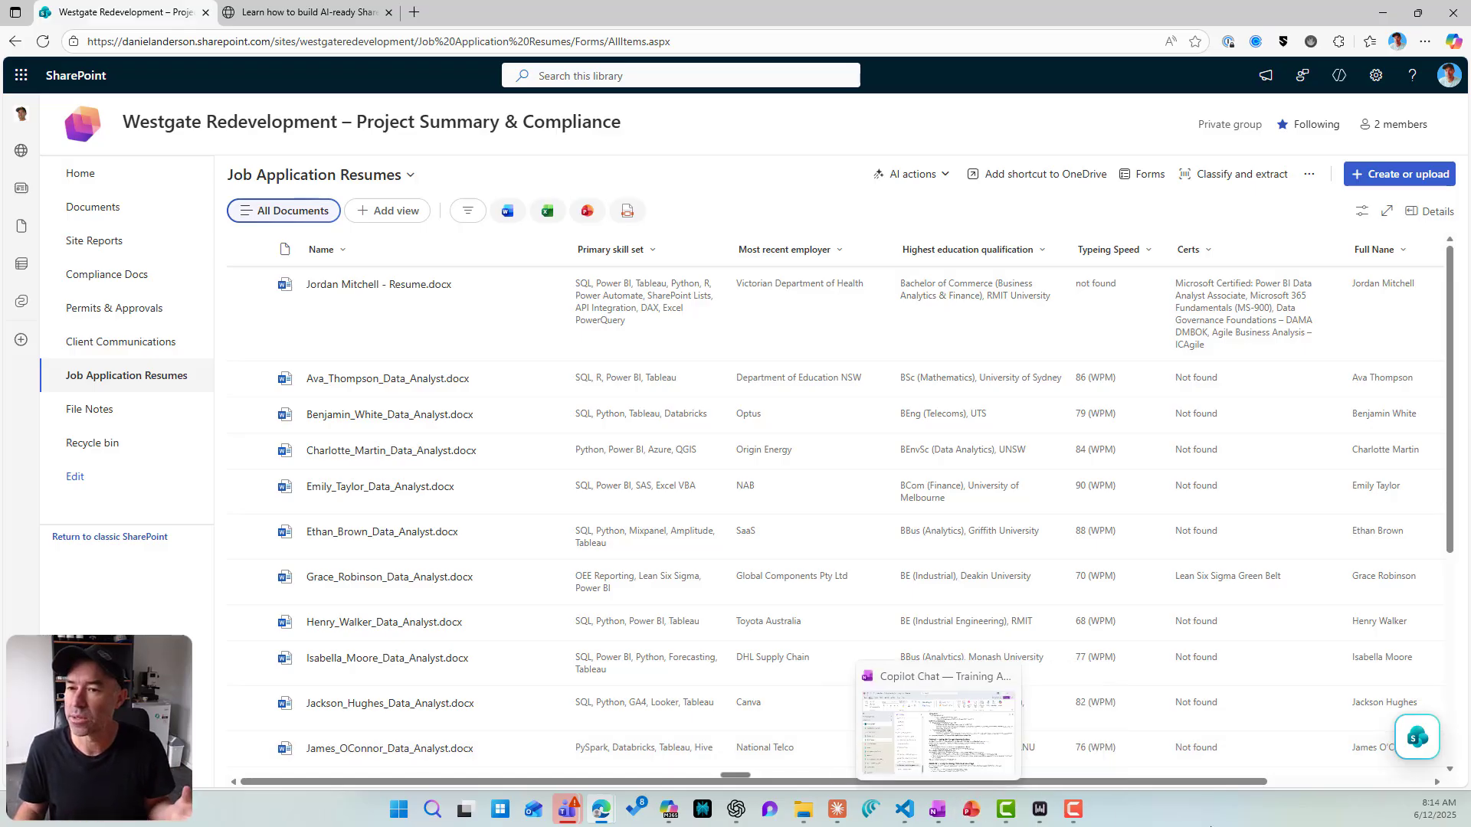